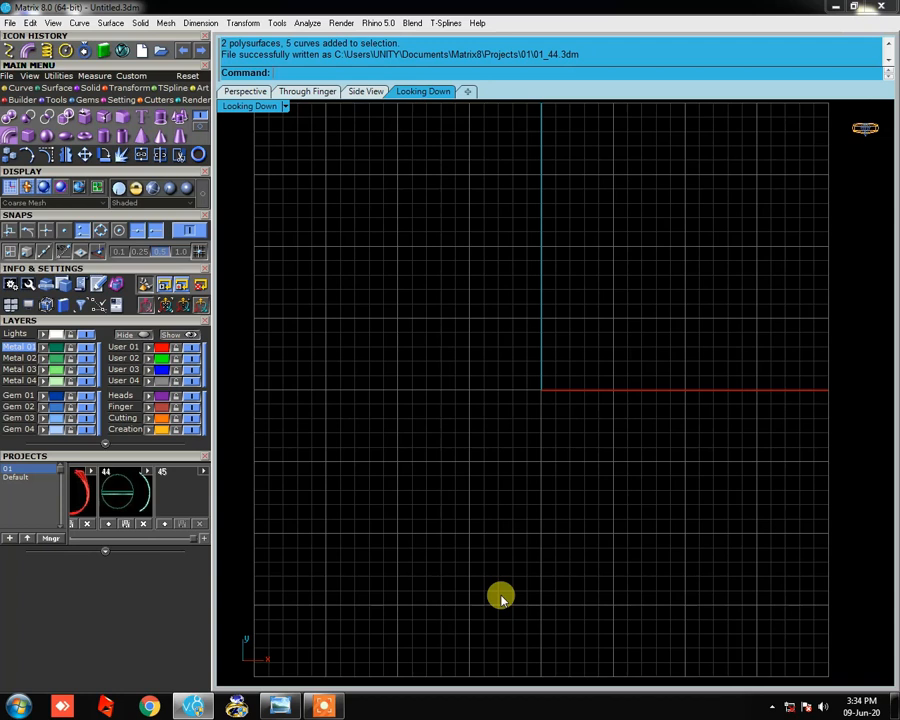
Step: Load a round diamond 1.5 mm long and 1.5 mm wide with the Gem Loader
right_drag(534, 388, 497, 374)
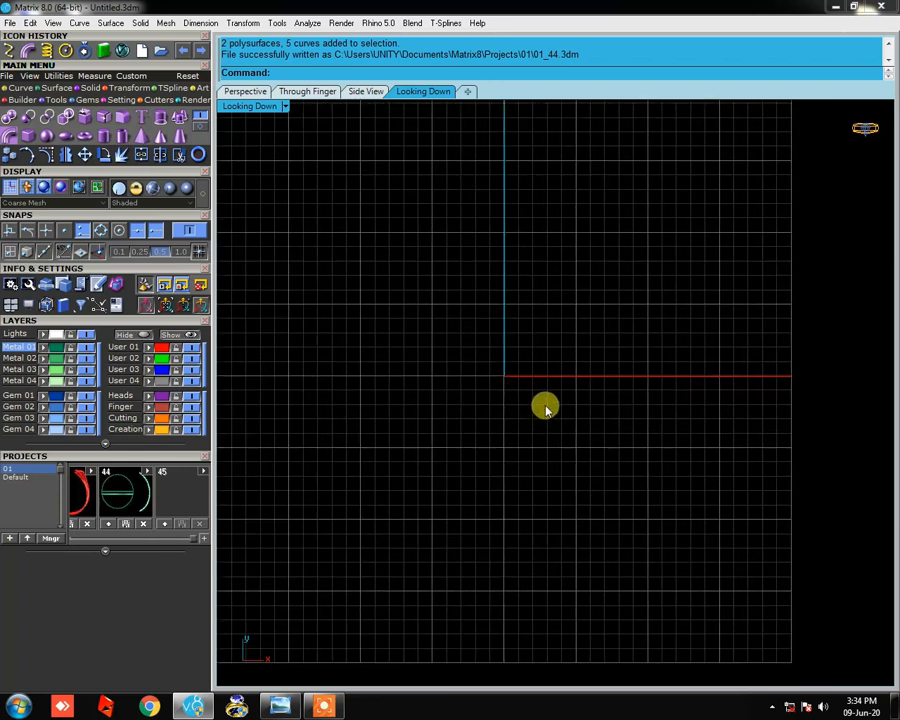
click(57, 75)
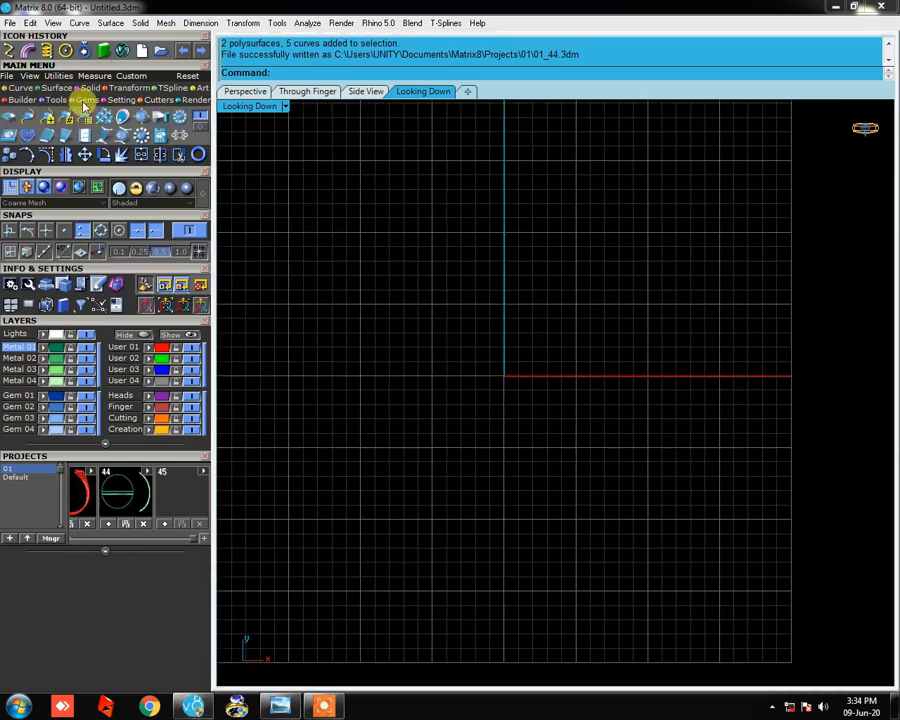
click(10, 118)
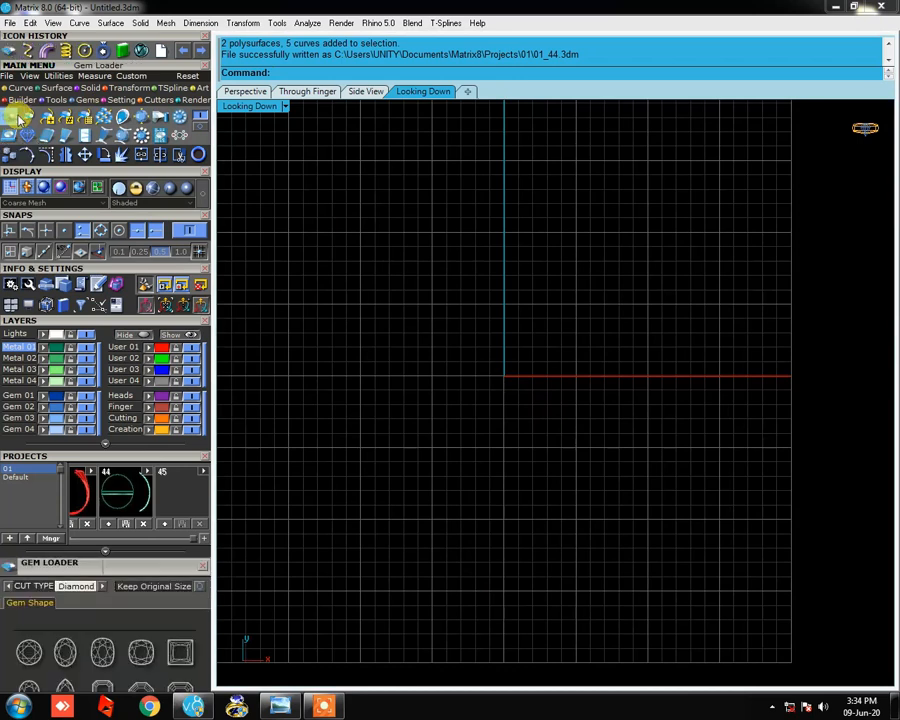
scroll(145, 552, down, 3)
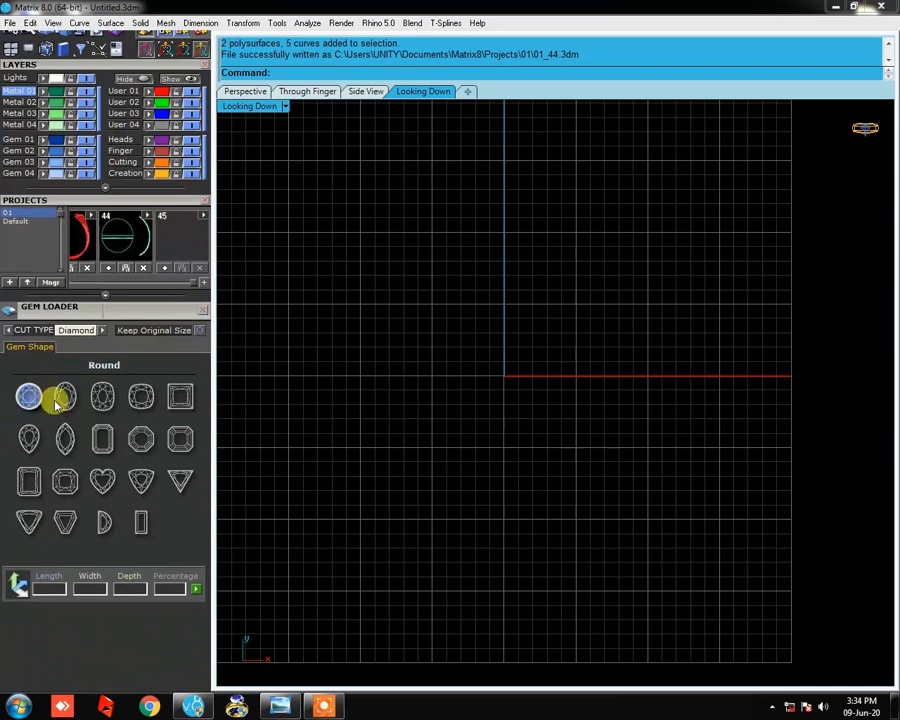
click(38, 400)
click(67, 404)
scroll(516, 419, up, 6)
scroll(508, 364, up, 6)
Step: Switch to the front view of the gem and shade it in the Plastic display mode
right_drag(508, 364, 531, 311)
key(F2)
scroll(550, 423, up, 8)
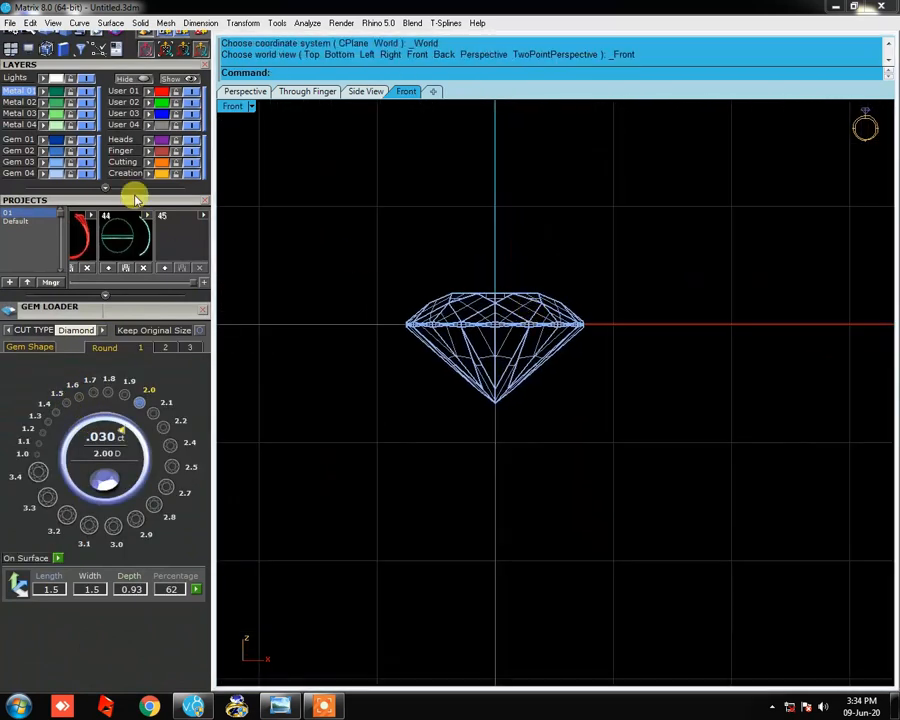
scroll(145, 208, up, 5)
click(169, 286)
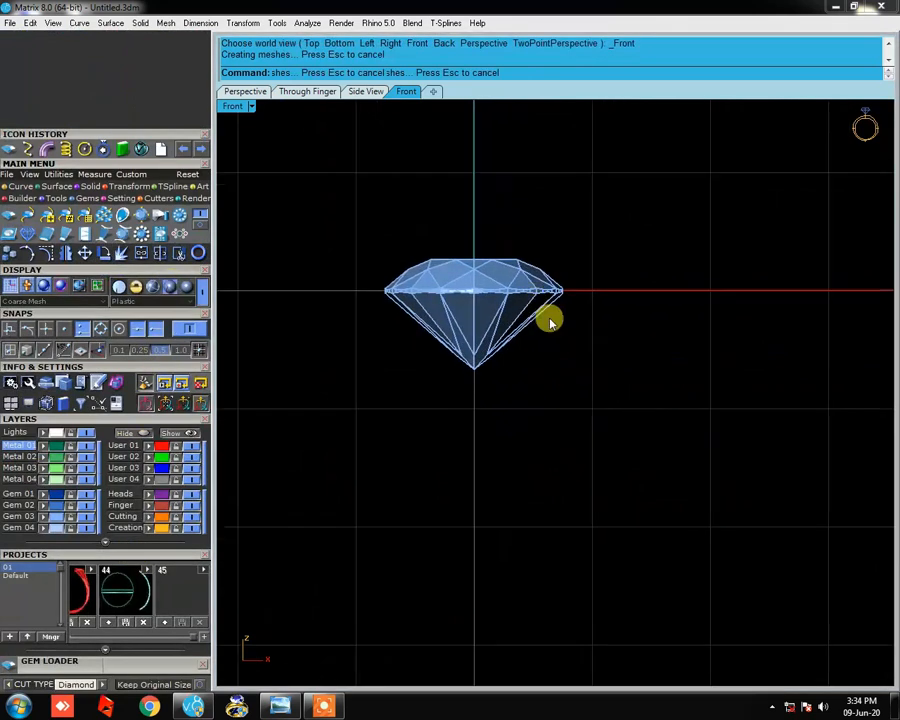
Step: Start building a bezel around the round gem
click(512, 293)
key(F6)
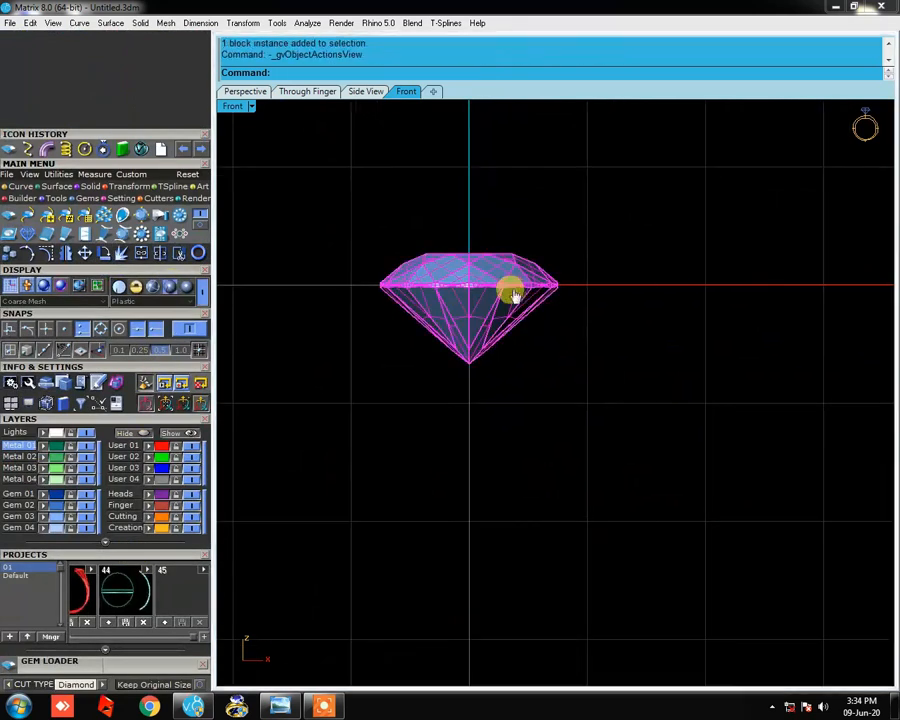
click(564, 339)
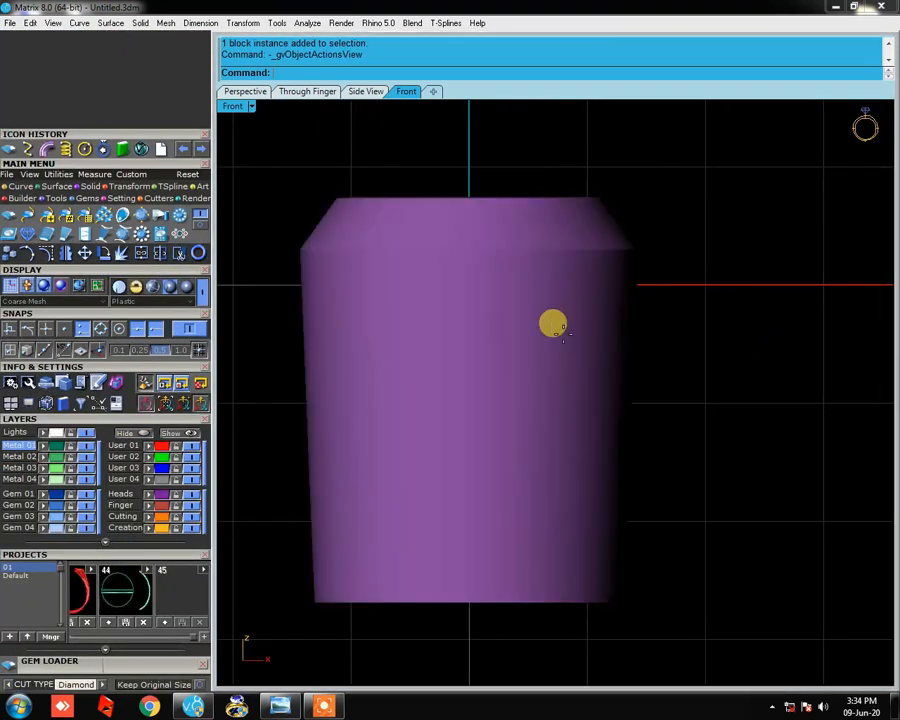
right_drag(562, 357, 572, 358)
scroll(572, 358, down, 6)
ctrl+shift+right_drag(571, 280, 568, 376)
Step: Apply the fourth bezel style preset and finish the bezel
drag(177, 669, 192, 275)
click(175, 311)
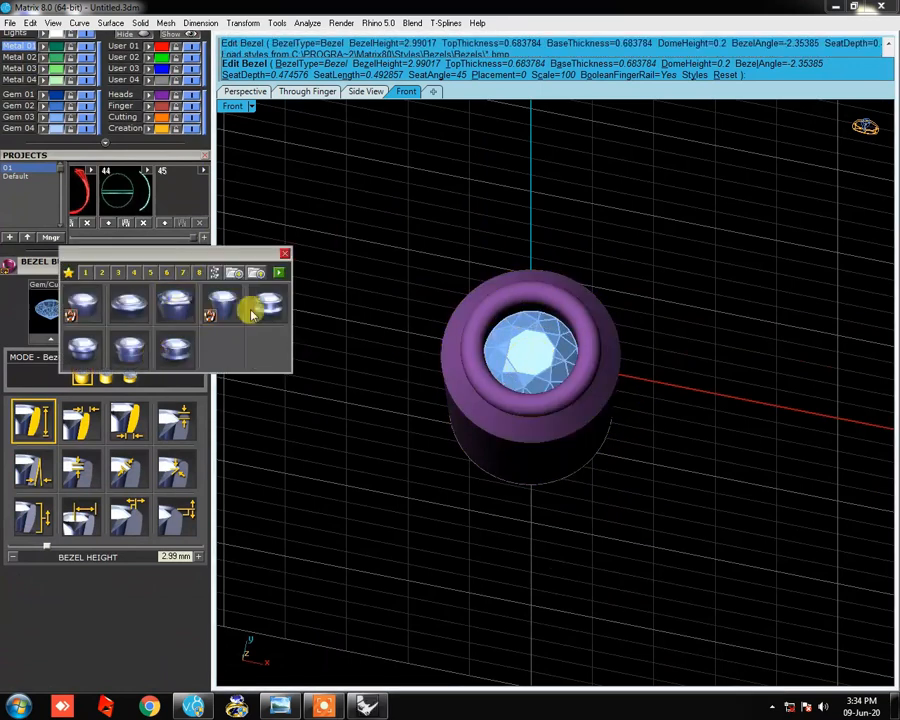
click(229, 303)
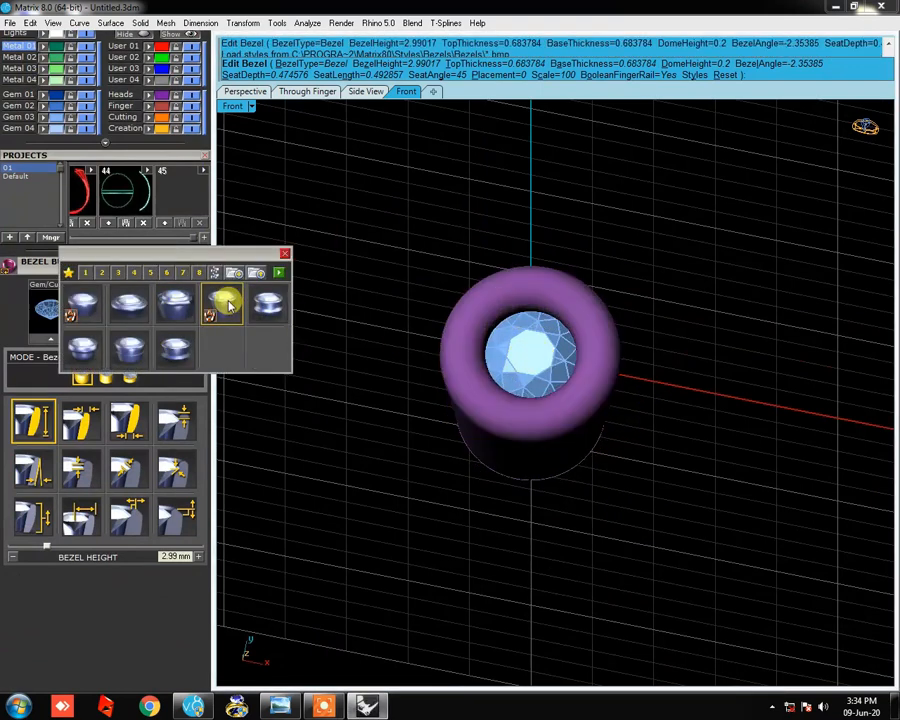
click(279, 273)
right_drag(565, 430, 591, 319)
scroll(589, 300, up, 6)
right_click(591, 319)
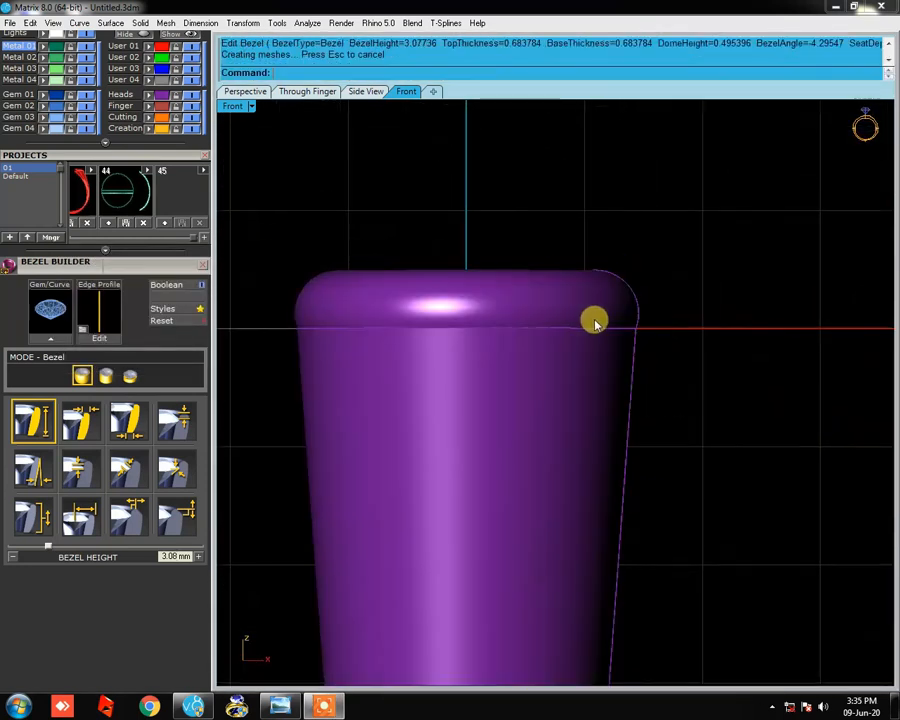
Step: Delete the bezel just built around the gem
scroll(594, 322, down, 2)
click(552, 307)
key(Delete)
Step: Start a new bezel on the same gem with the Bezel Builder
click(533, 312)
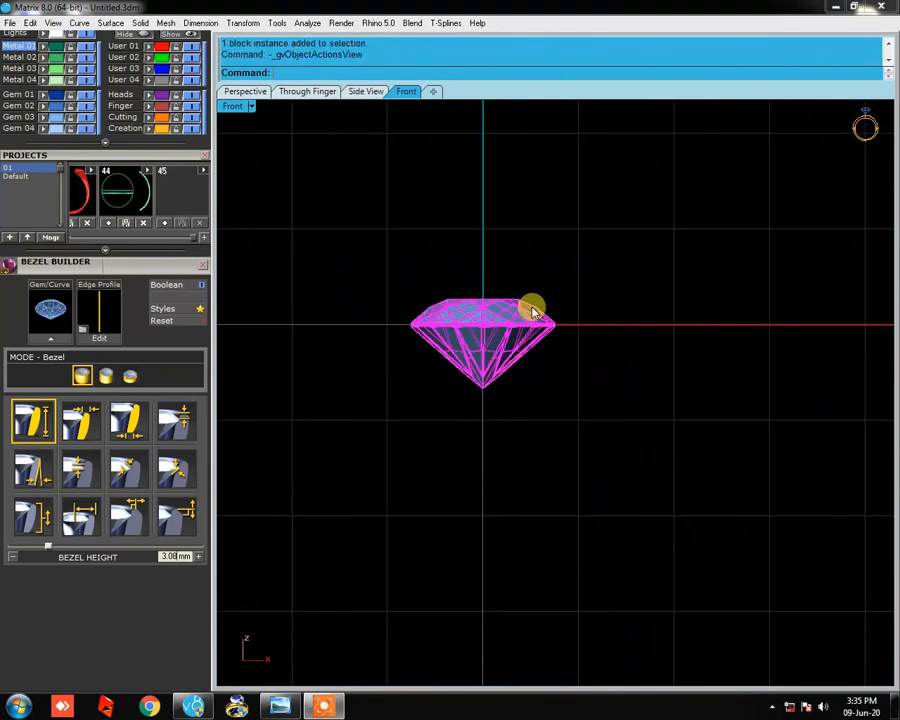
right_click(535, 313)
click(576, 348)
right_drag(561, 338, 546, 437)
right_drag(606, 360, 612, 292)
scroll(604, 262, up, 4)
scroll(594, 258, down, 4)
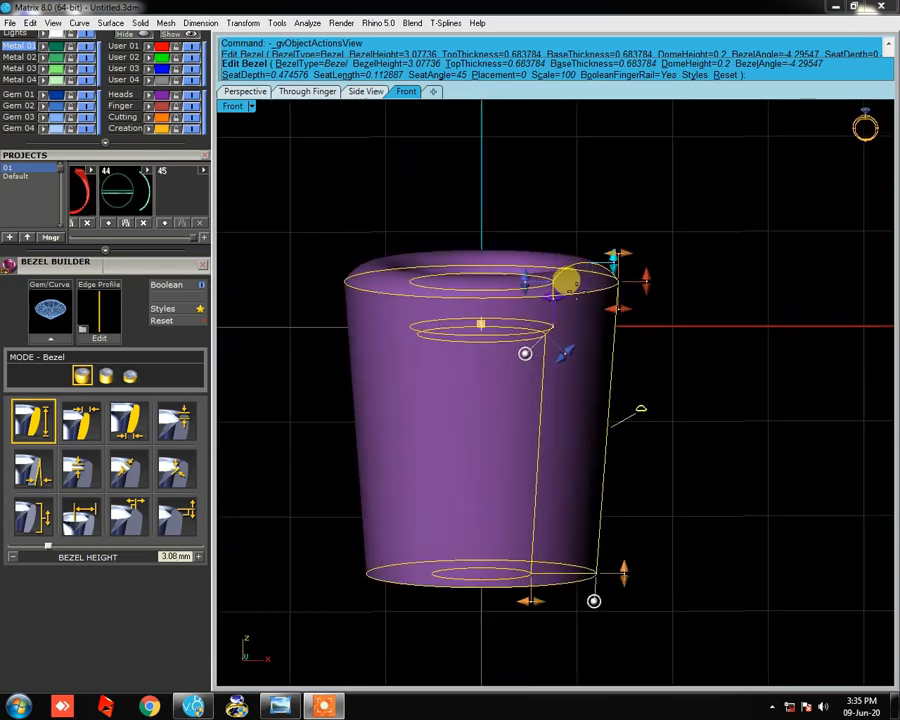
Step: Load the fourth bezel style preset again and set the dome height to 0.2 mm
click(195, 309)
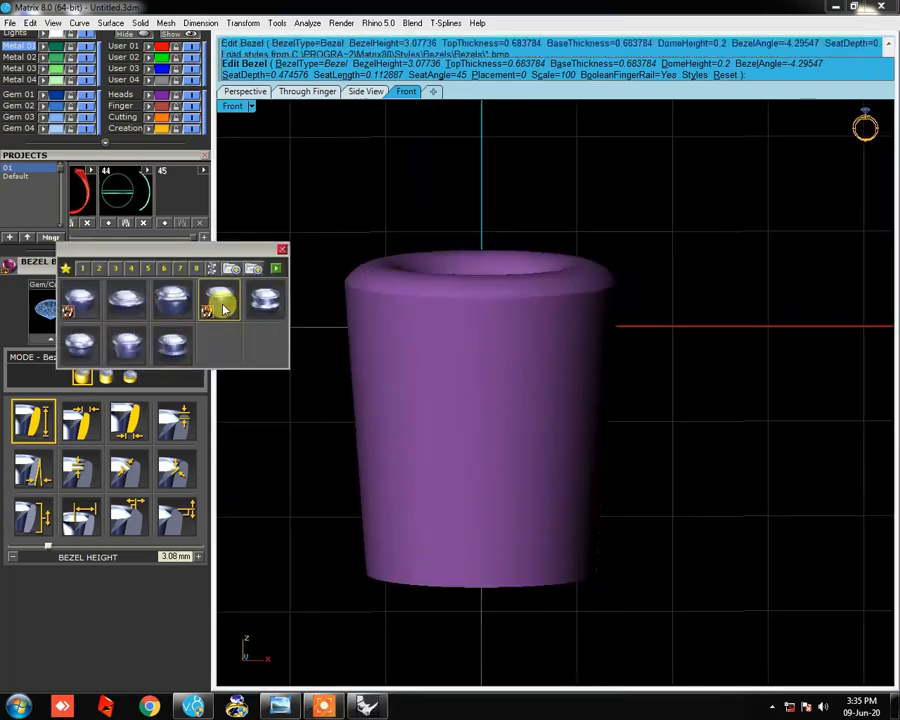
click(279, 268)
scroll(600, 288, up, 3)
drag(541, 304, 597, 262)
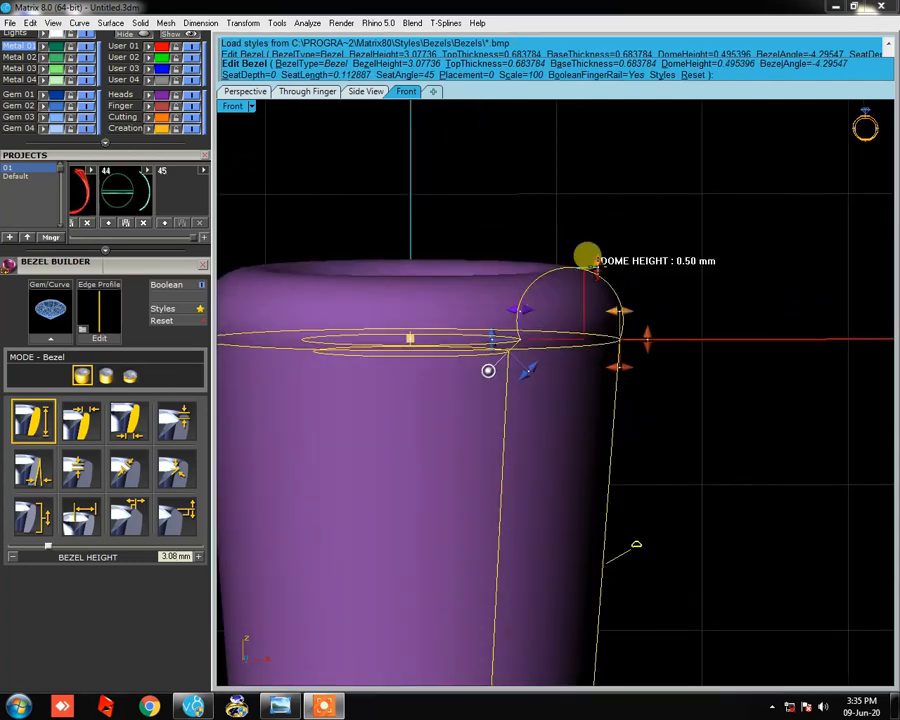
drag(597, 262, 596, 304)
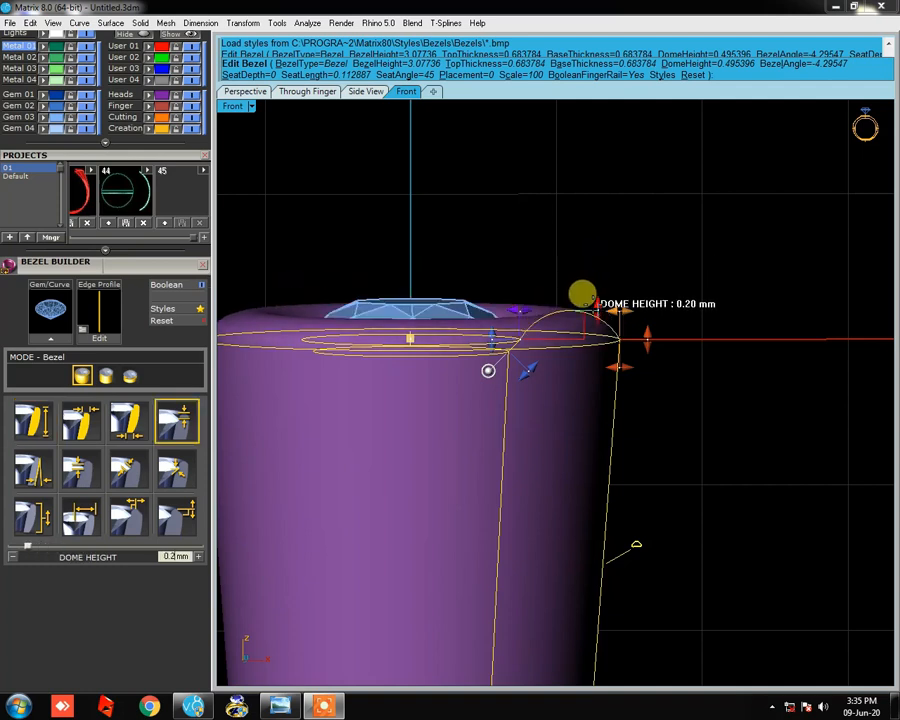
Step: Finish the second bezel, then delete it from around the gem
ctrl+shift+right_drag(490, 312, 510, 342)
right_click(500, 338)
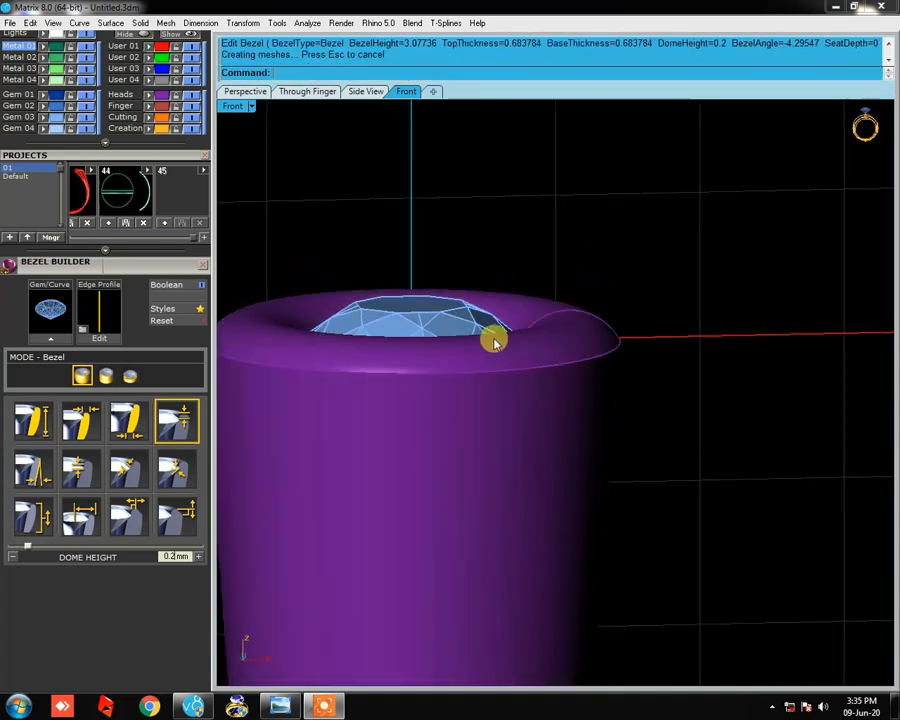
click(564, 337)
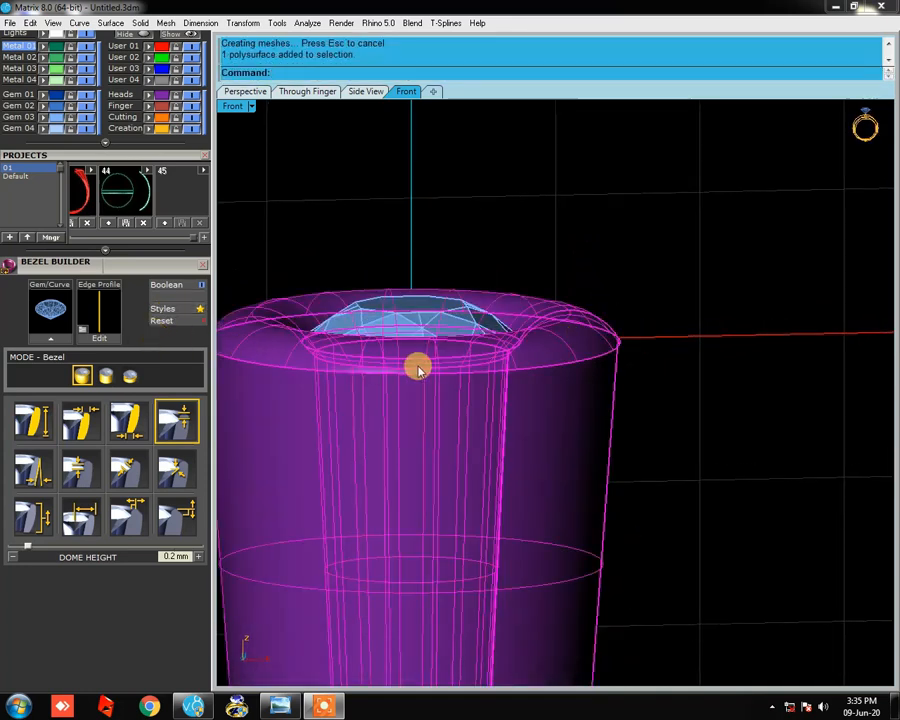
key(Delete)
Step: Start another bezel on the gem and set its seat depth and seat length to 0.4 mm each
click(449, 370)
right_click(449, 370)
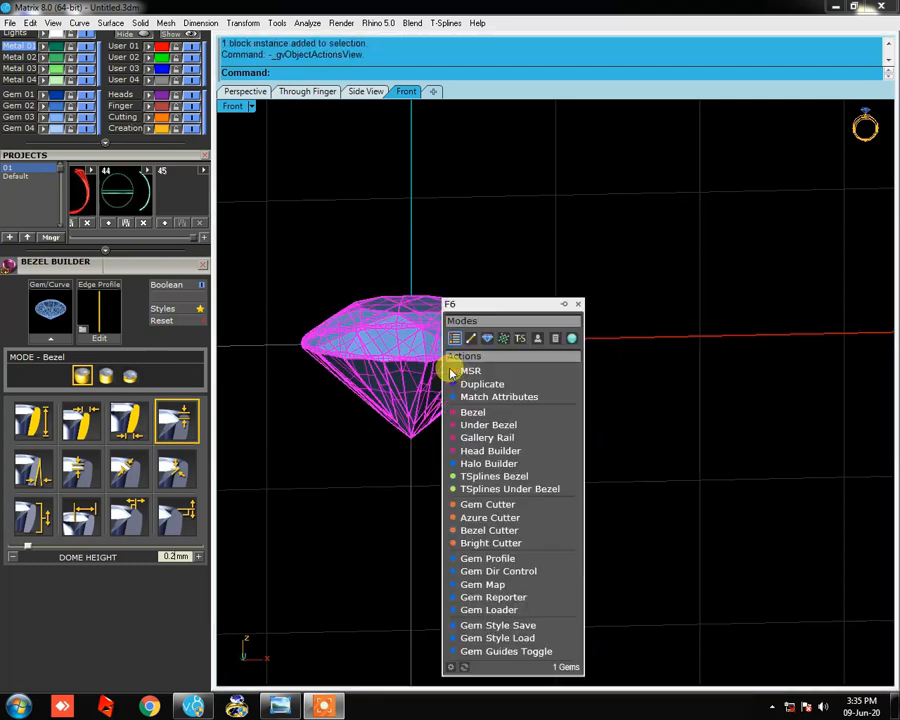
click(506, 410)
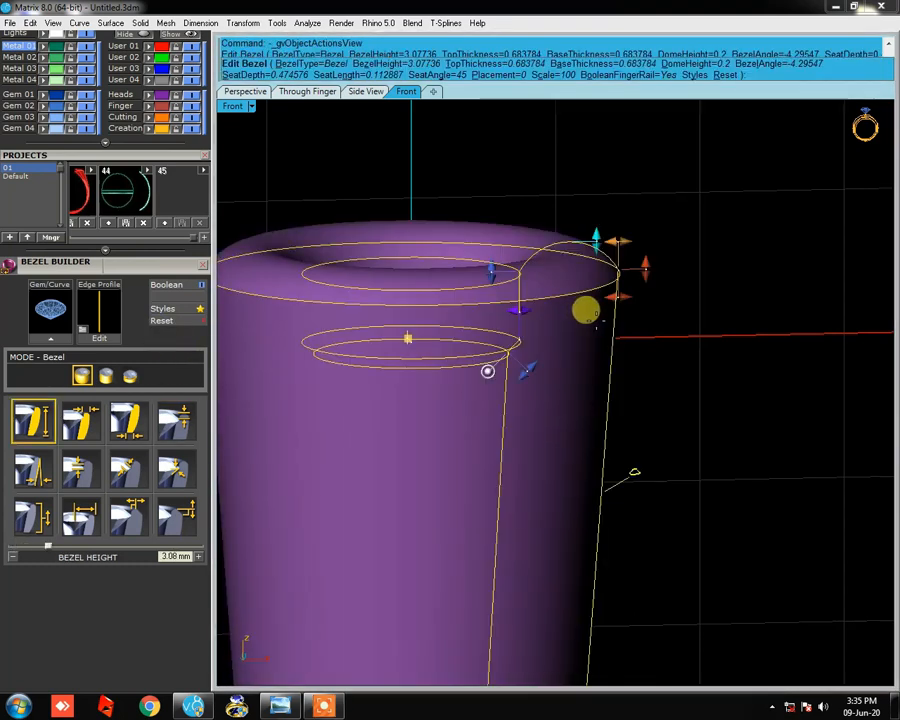
scroll(581, 289, down, 2)
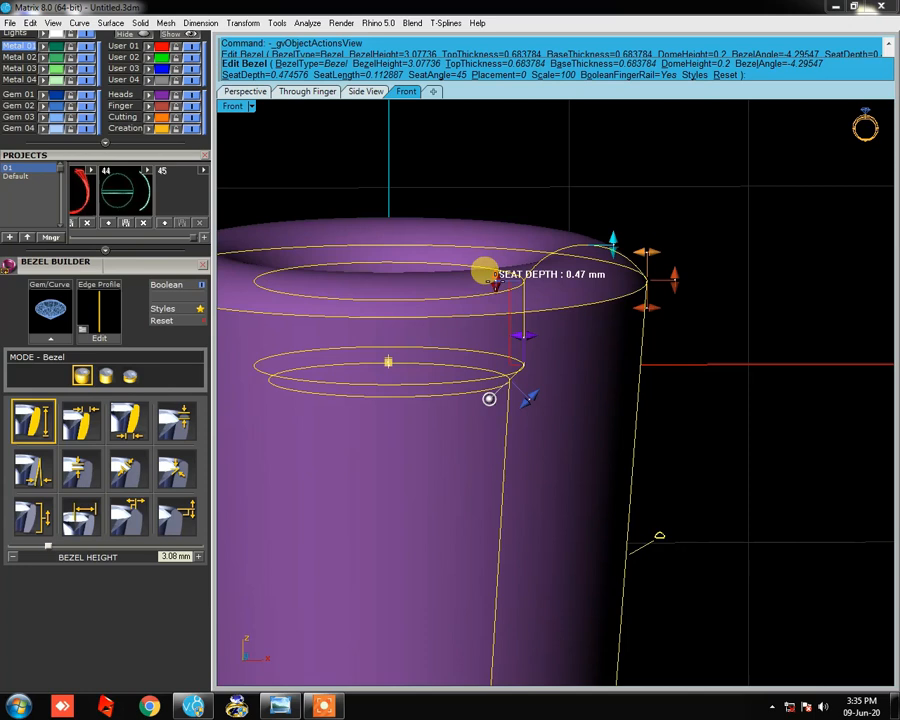
drag(484, 272, 484, 281)
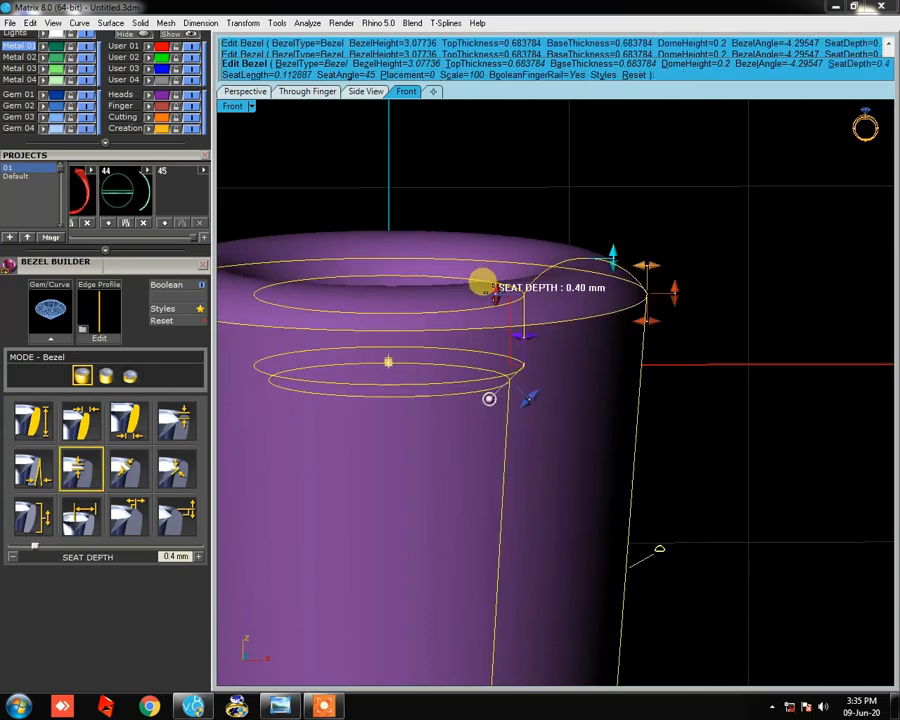
drag(525, 398, 482, 428)
Step: Set the bezel height to 1.5 mm
scroll(498, 294, down, 3)
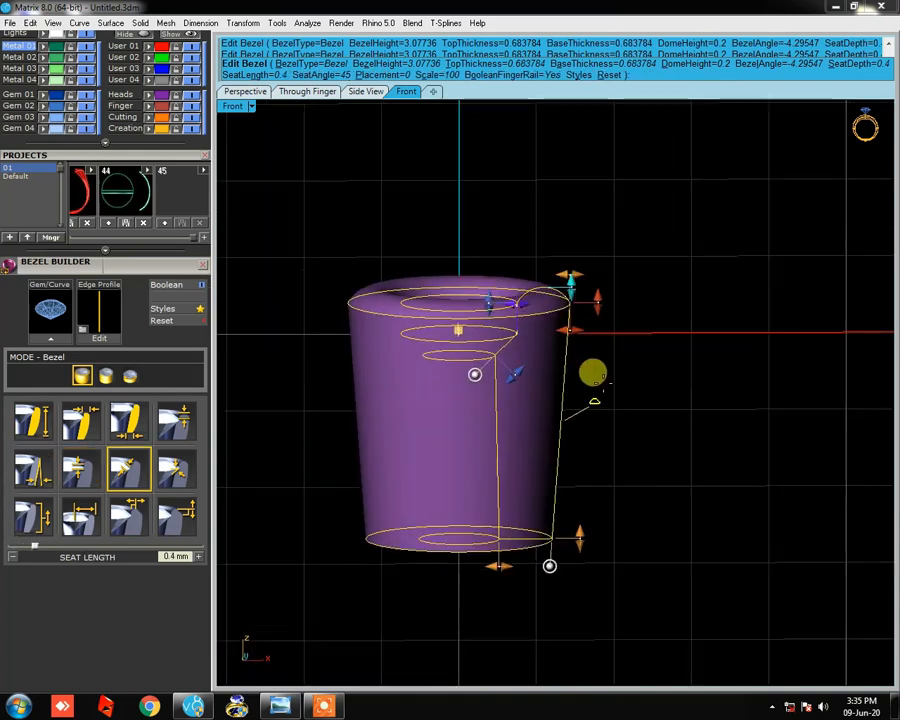
scroll(604, 383, up, 2)
drag(557, 558, 552, 412)
scroll(536, 325, up, 2)
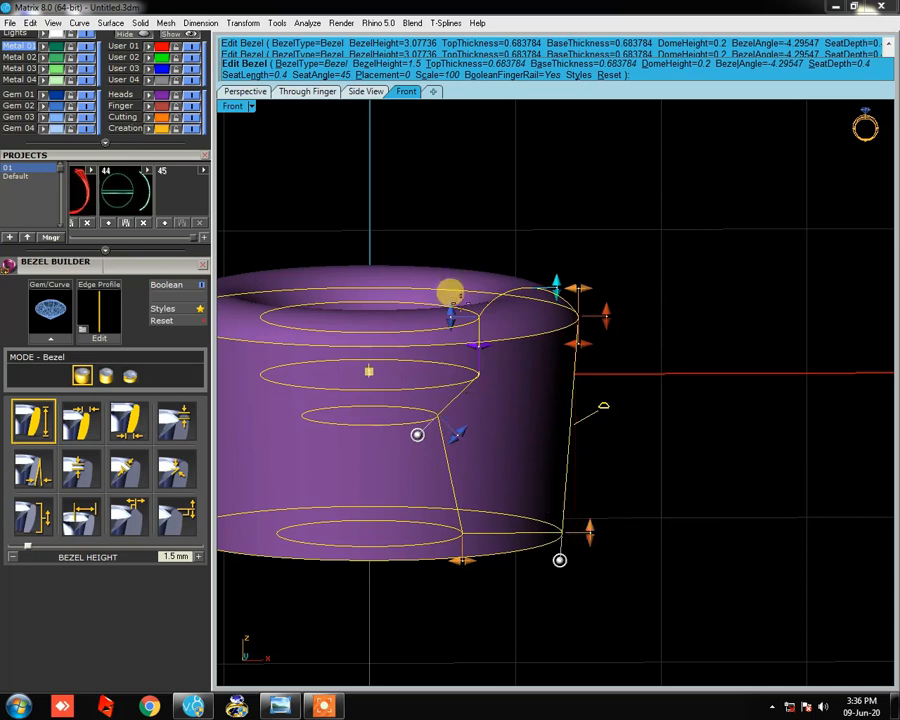
Step: Set the bezel's top thickness to 0.5 mm and finish the bezel
scroll(606, 340, down, 1)
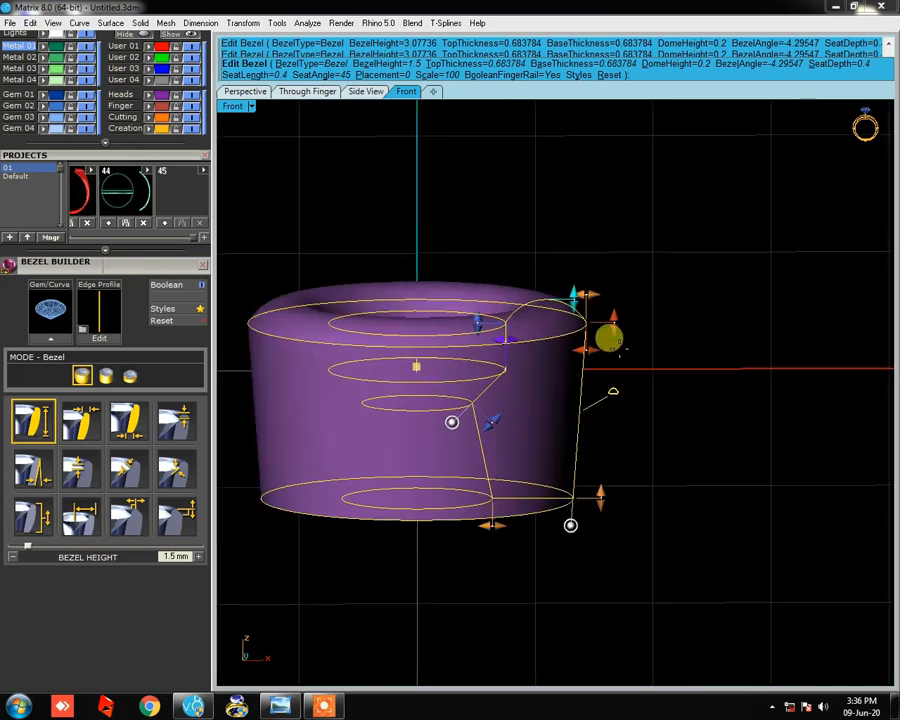
scroll(622, 348, down, 1)
scroll(625, 344, up, 2)
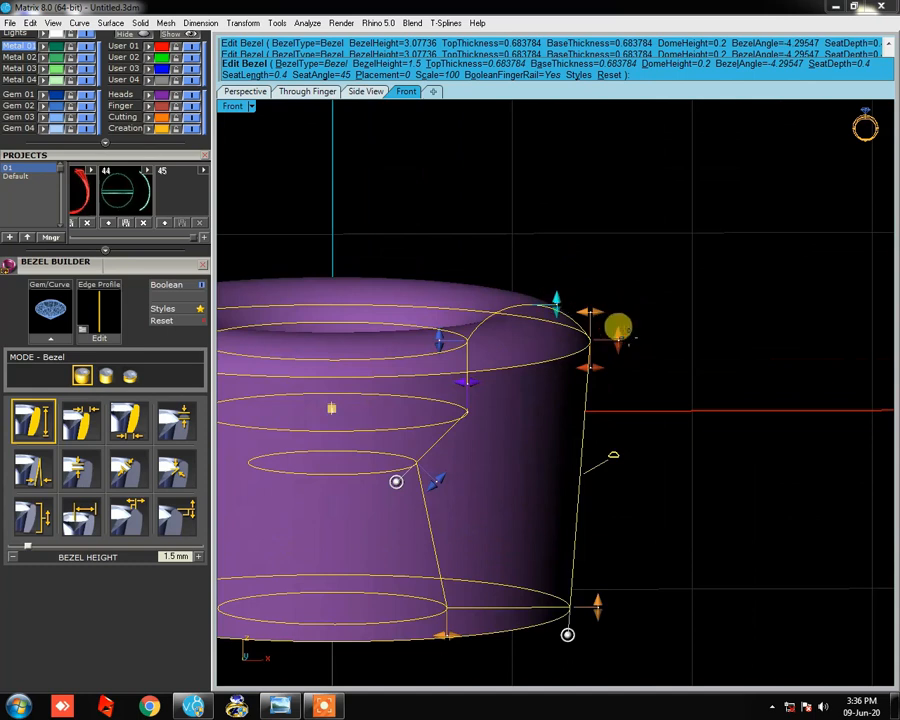
right_drag(636, 292, 635, 398)
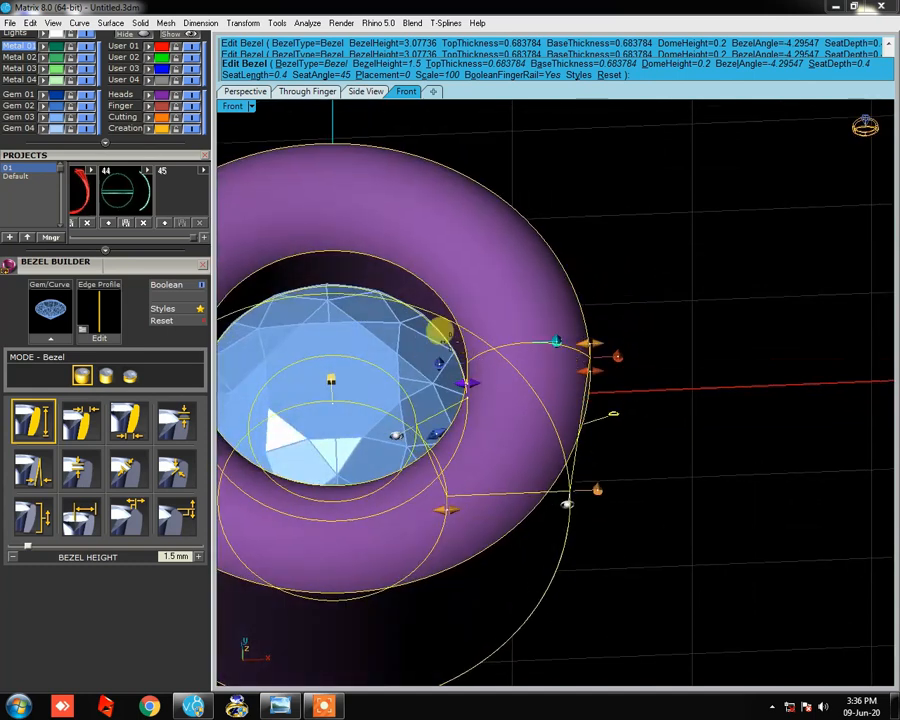
scroll(575, 312, down, 1)
scroll(556, 315, up, 1)
scroll(620, 262, down, 1)
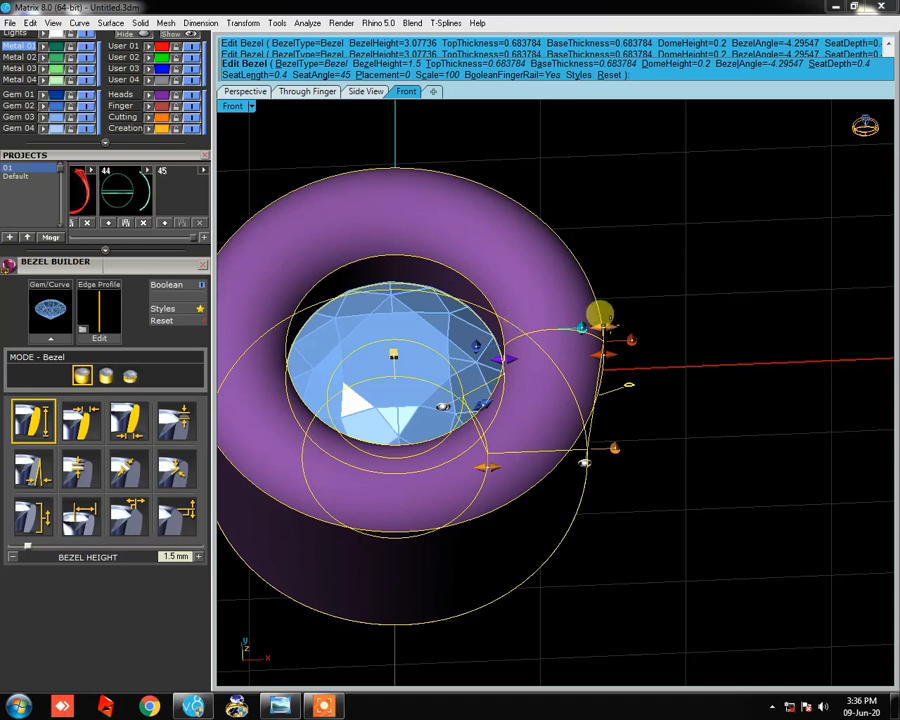
mouse_move(594, 316)
drag(594, 316, 563, 317)
right_drag(551, 109, 602, 333)
right_click(608, 343)
key(F6)
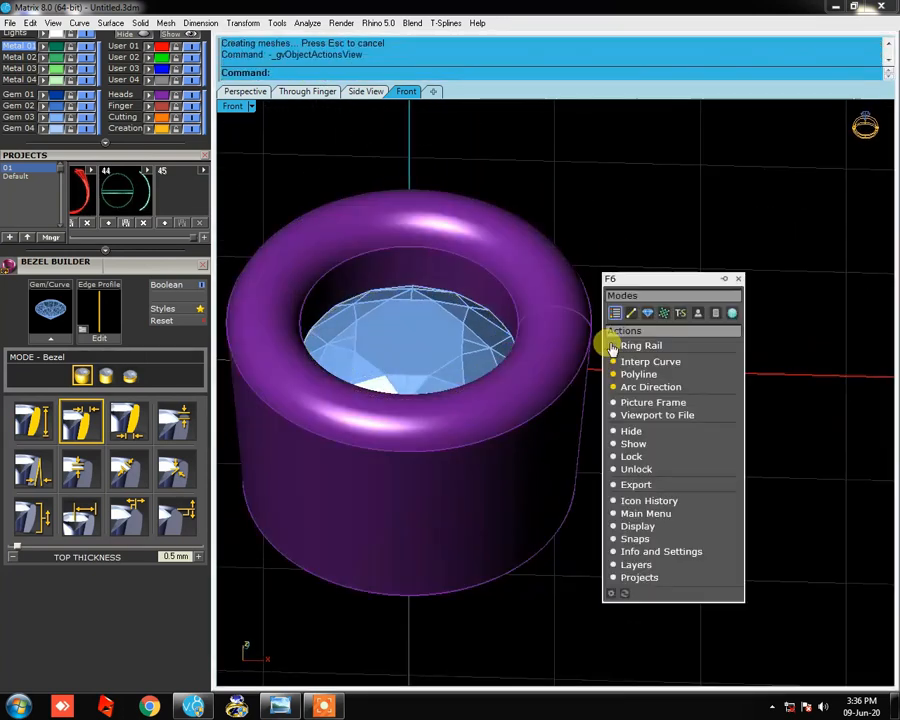
click(738, 279)
Step: Examine the finished bezel and the gem seated in it from the front and top views
right_drag(600, 392, 580, 313)
click(580, 315)
key(F10)
right_drag(594, 387, 587, 341)
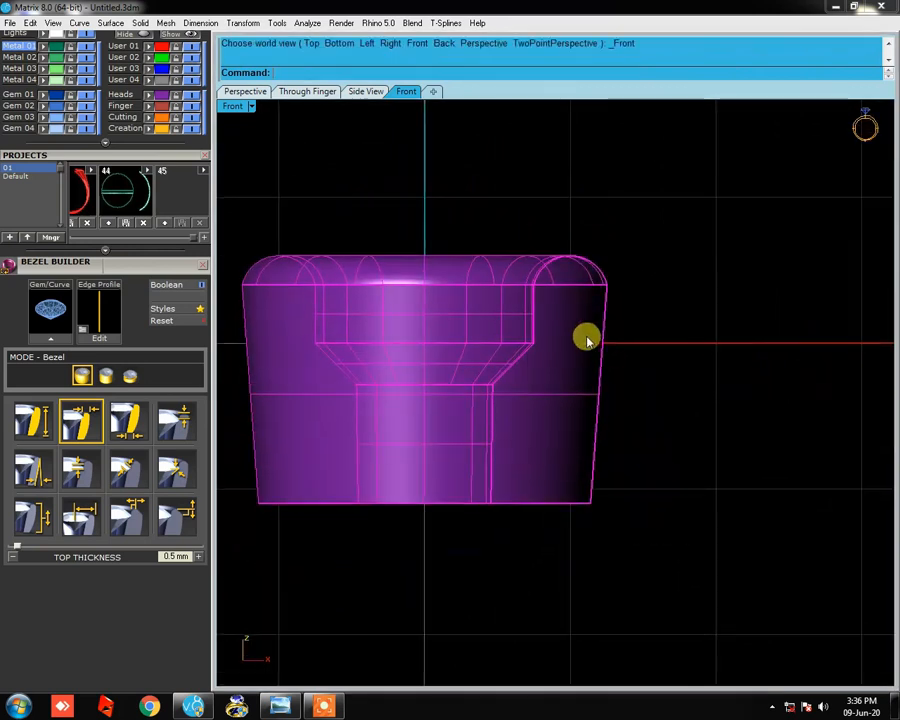
click(672, 330)
key(F9)
click(468, 350)
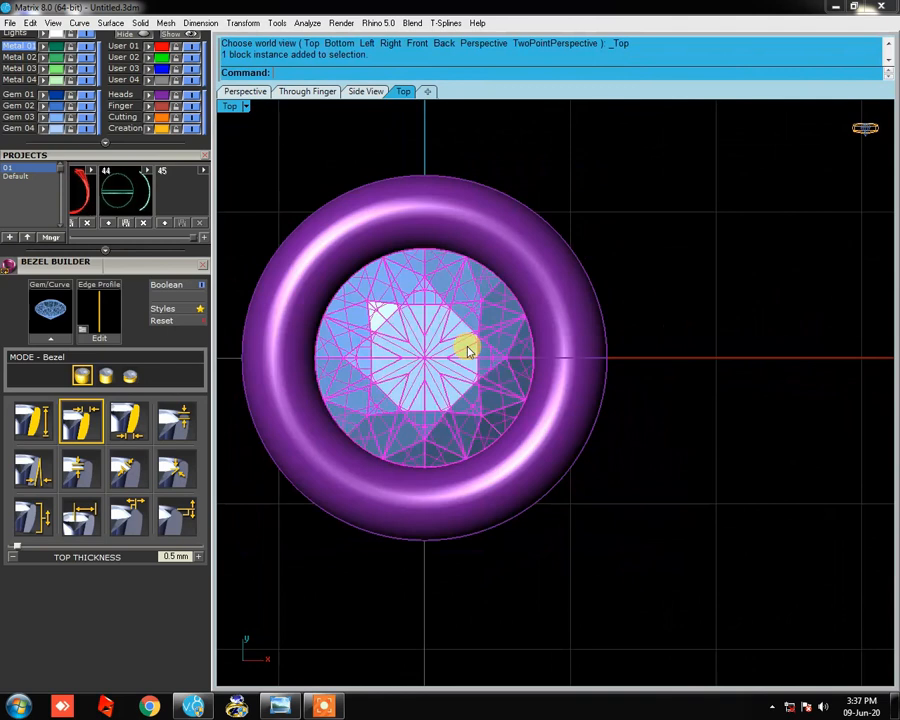
scroll(468, 345, down, 10)
right_drag(570, 313, 527, 382)
click(613, 261)
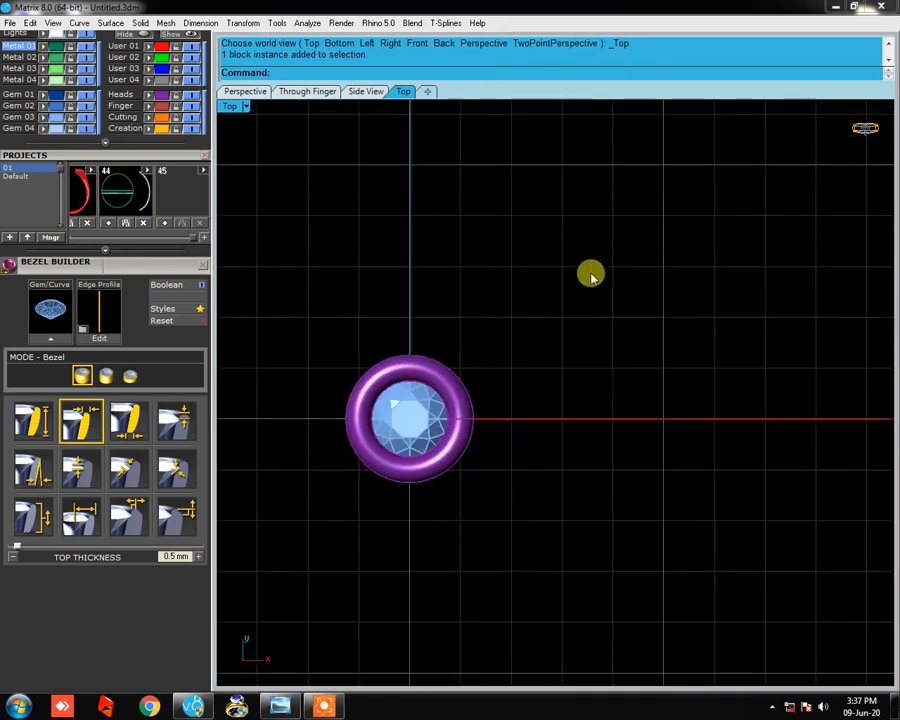
scroll(420, 424, up, 10)
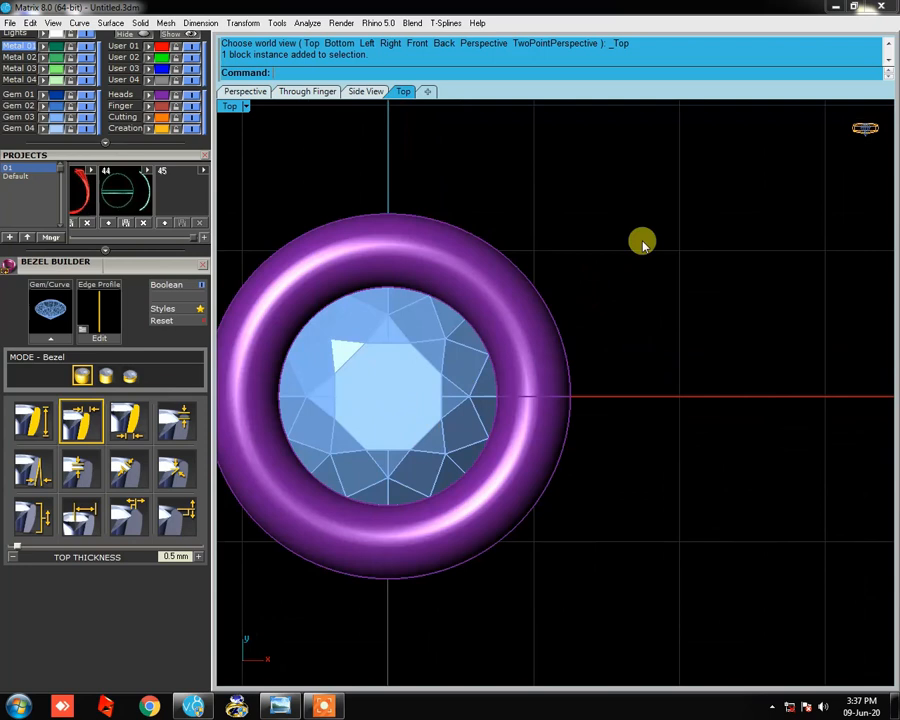
click(576, 400)
key(ctrl+F2)
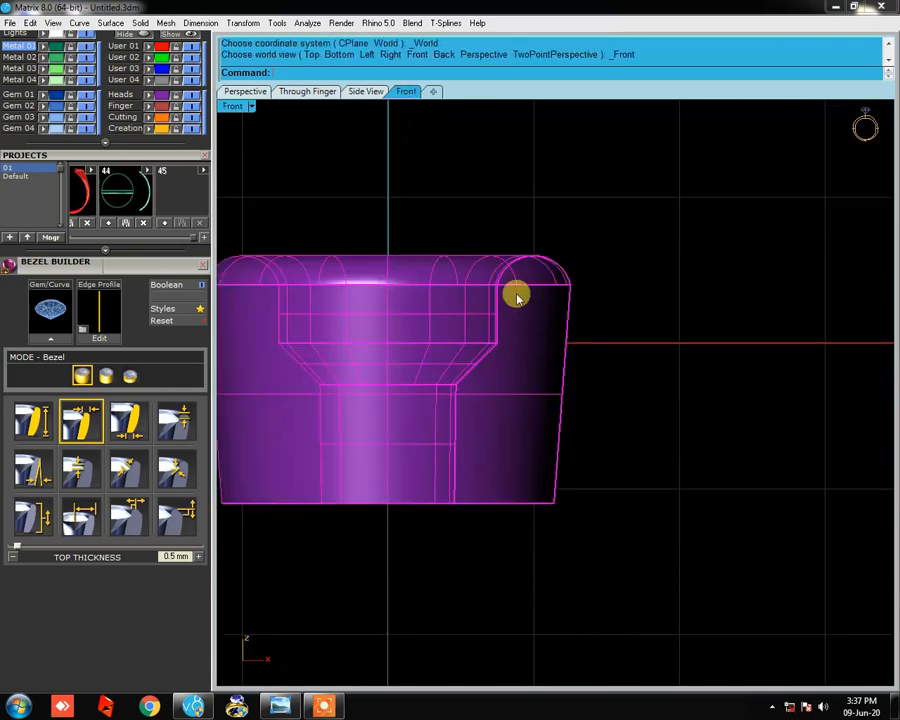
click(627, 354)
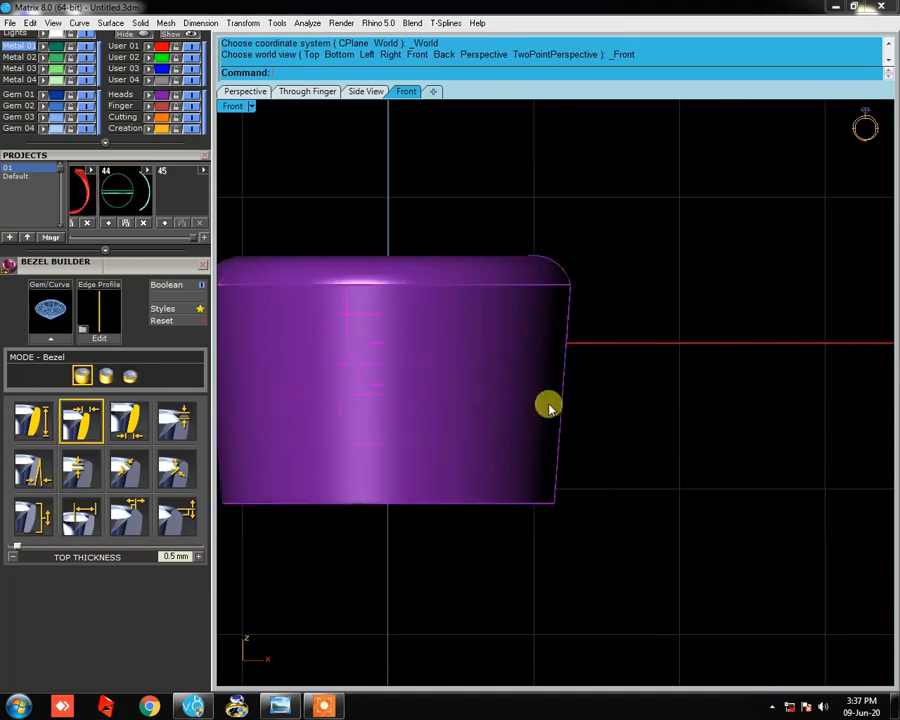
Step: Load a 2 mm round diamond and place it above and beside the bezel in the top view
key(ctrl+F1)
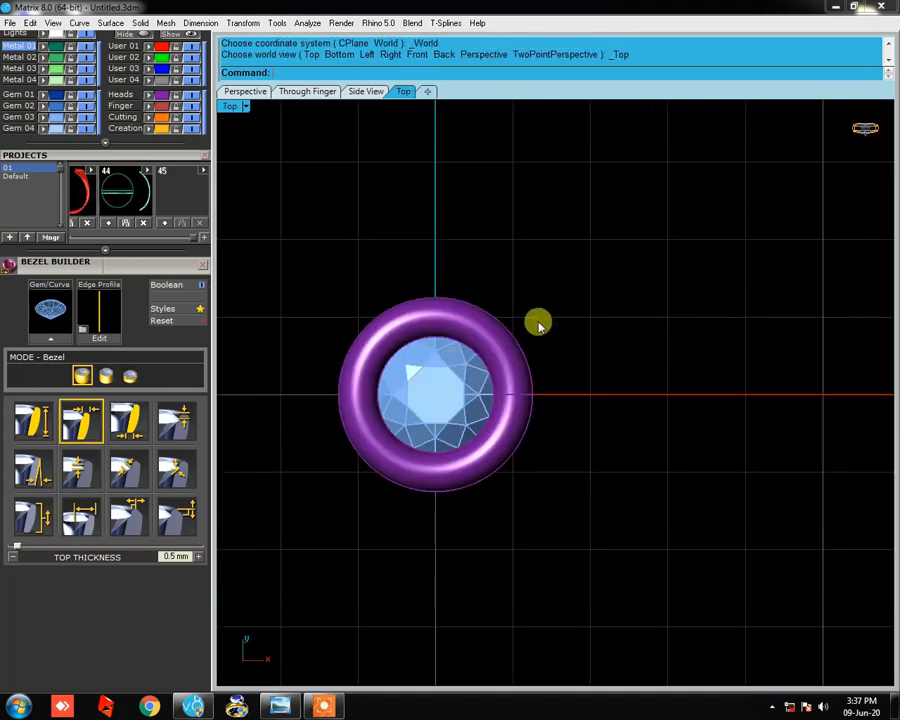
scroll(536, 319, down, 4)
drag(173, 269, 153, 290)
click(10, 119)
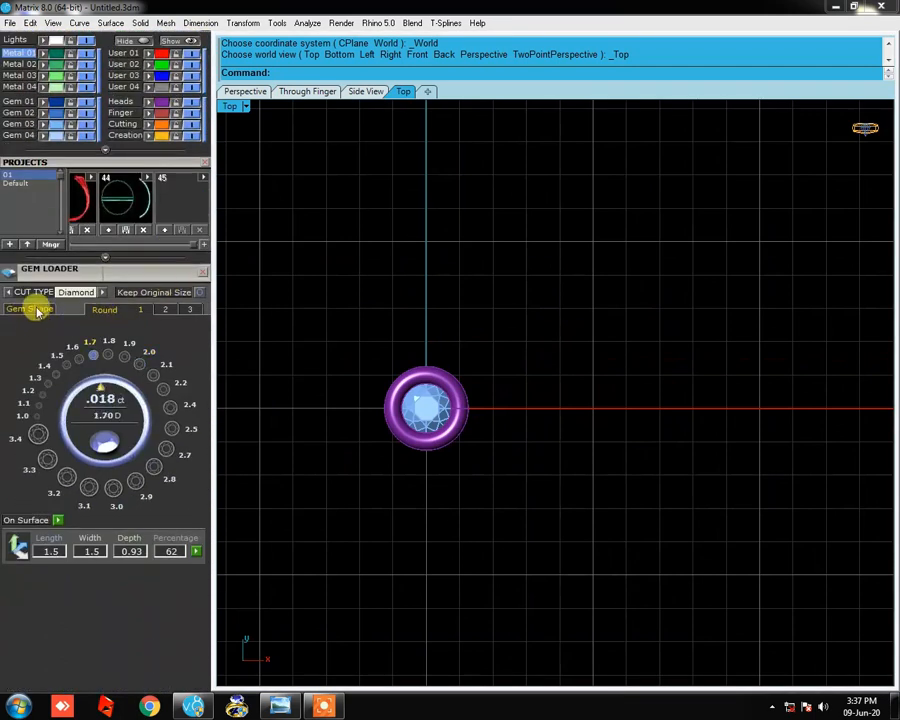
drag(445, 419, 549, 222)
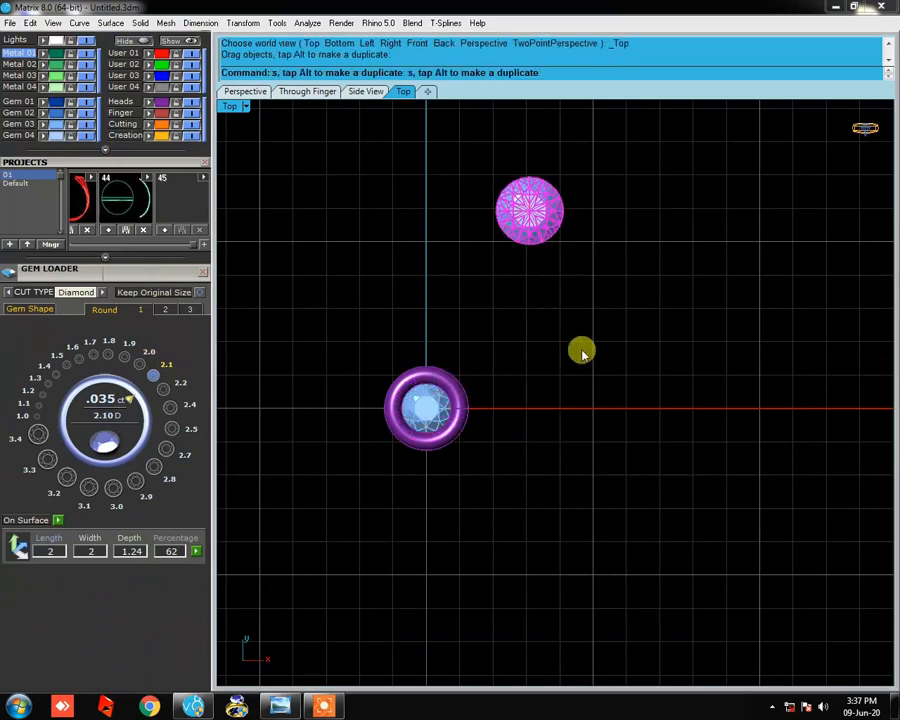
click(582, 351)
Step: Load a 6 x 4 mm oval diamond and place it to the right of the 2 mm round gem
click(43, 313)
click(65, 360)
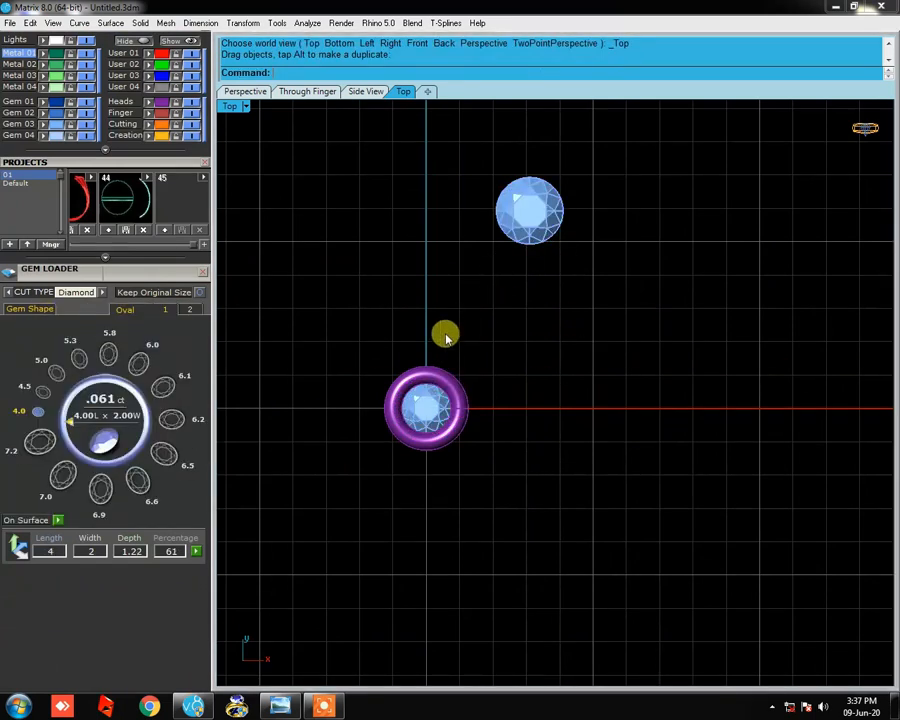
click(139, 365)
drag(483, 347, 779, 193)
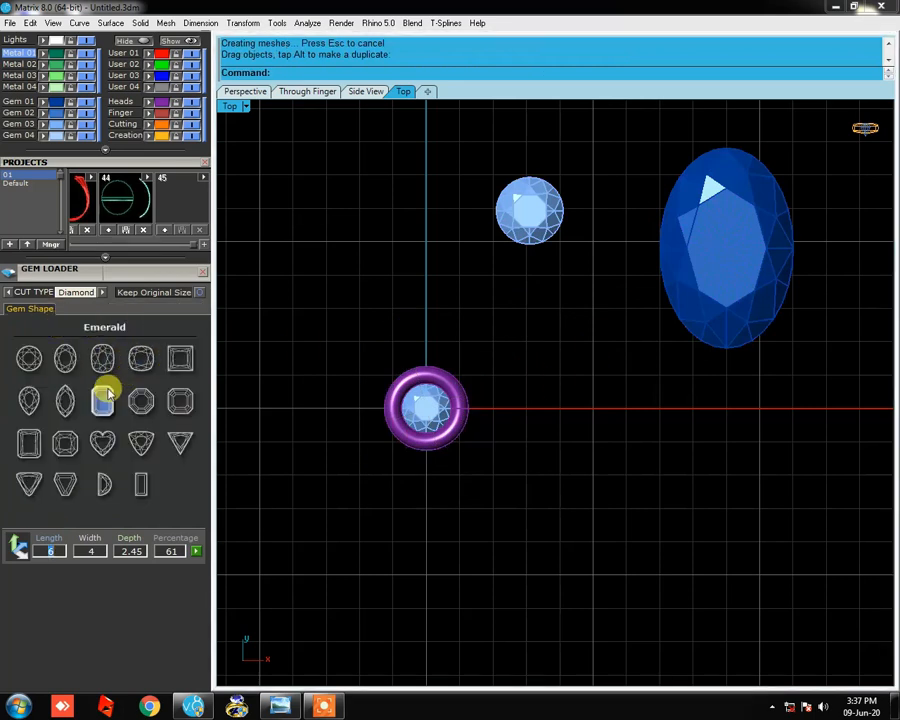
Step: Load a 7 x 5 mm pear diamond and place it to the left of the 2 mm round gem
click(28, 400)
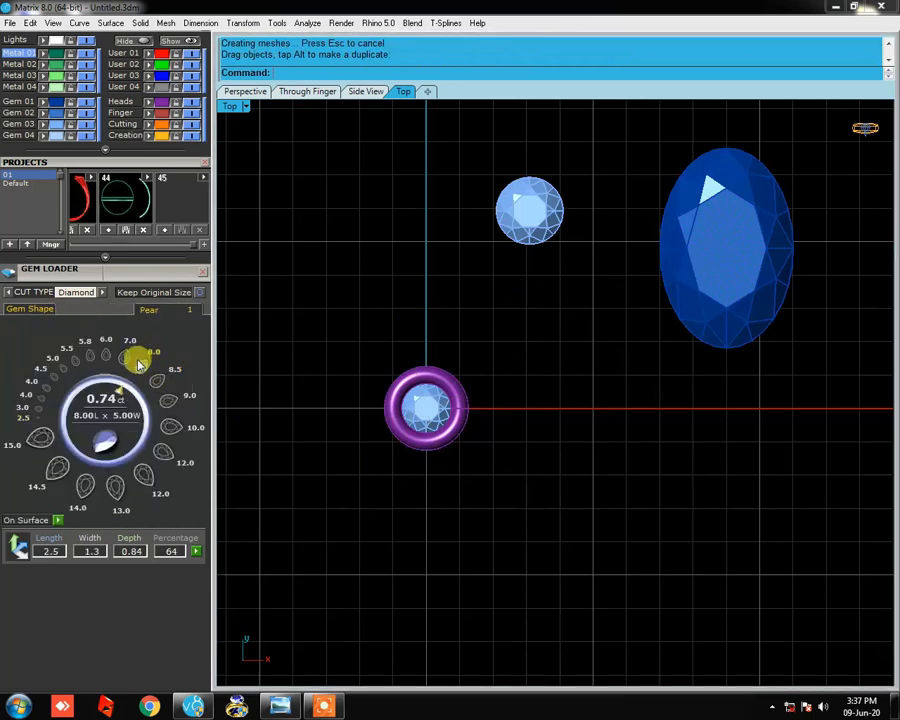
click(123, 357)
drag(482, 472, 385, 130)
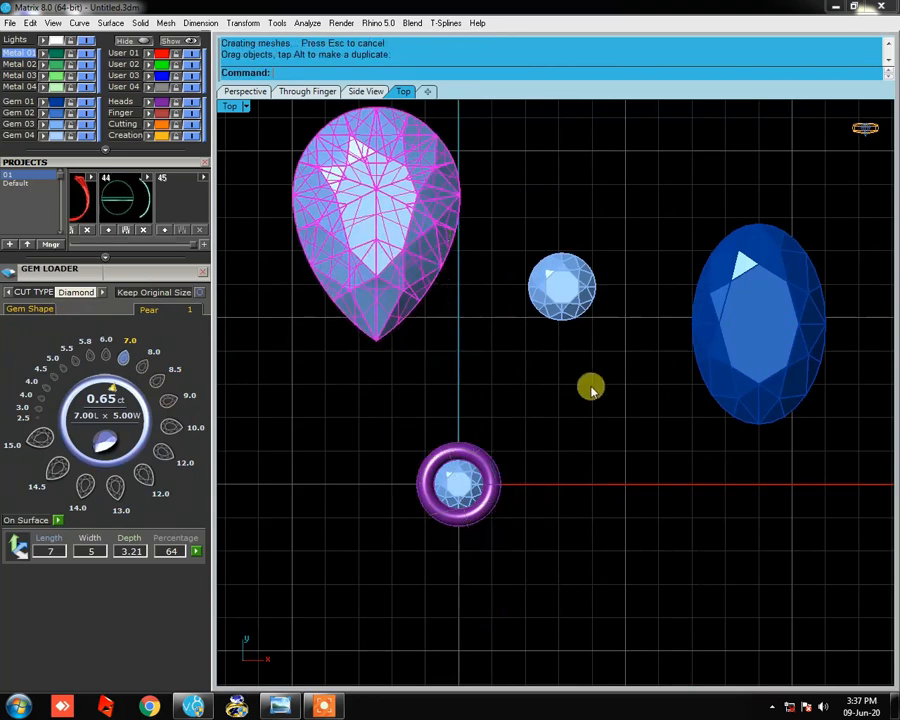
Step: Examine the bezel-set gem and compare it with the loose gems in an angled view
scroll(593, 416, down, 2)
right_drag(593, 416, 594, 360)
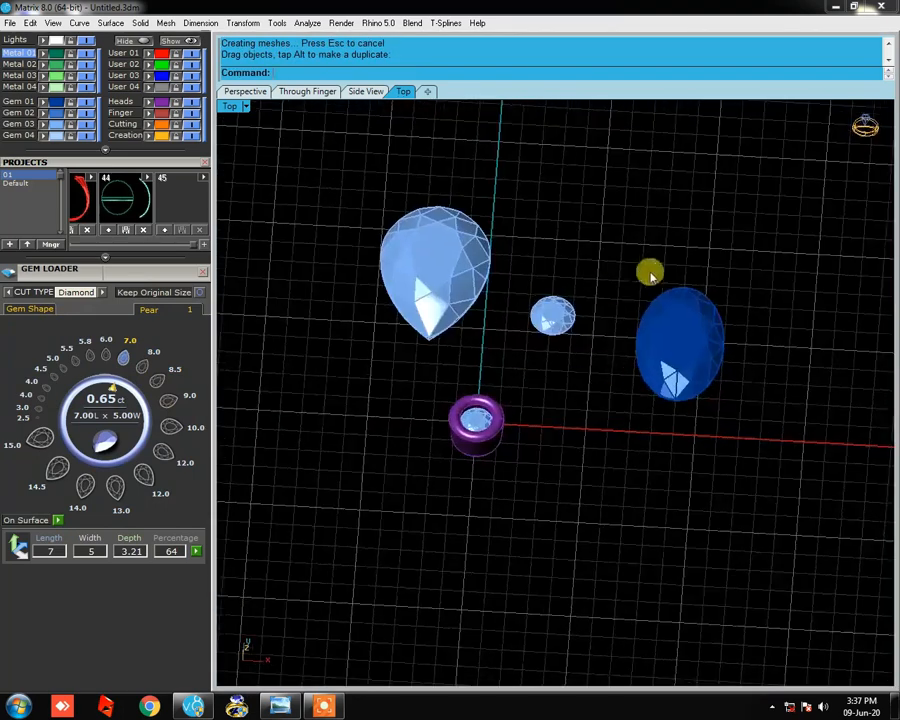
scroll(476, 420, up, 3)
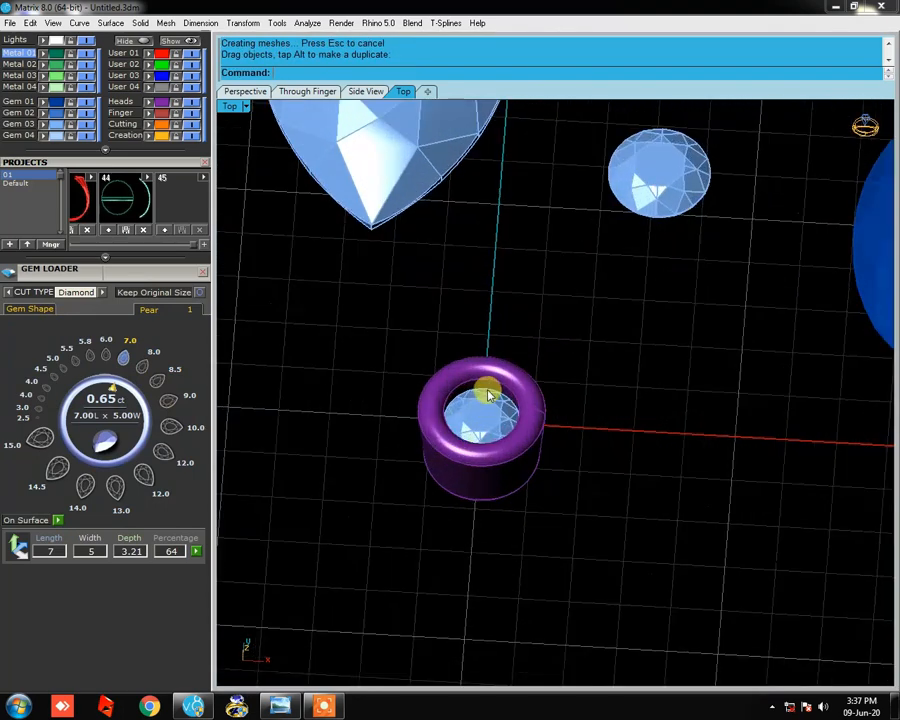
click(510, 376)
scroll(432, 397, up, 4)
click(374, 374)
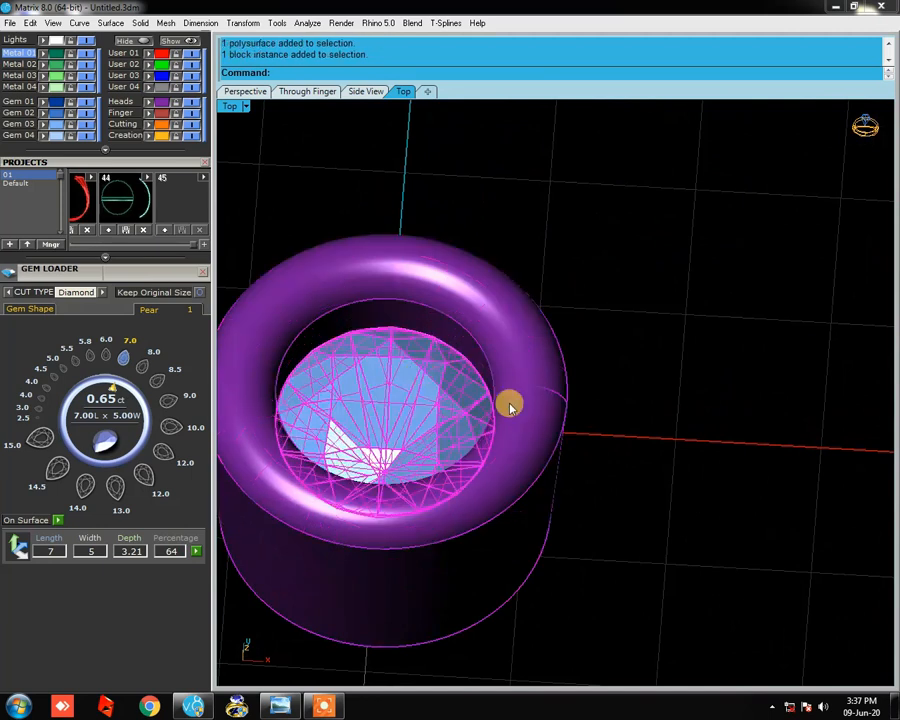
scroll(476, 420, down, 5)
click(432, 170)
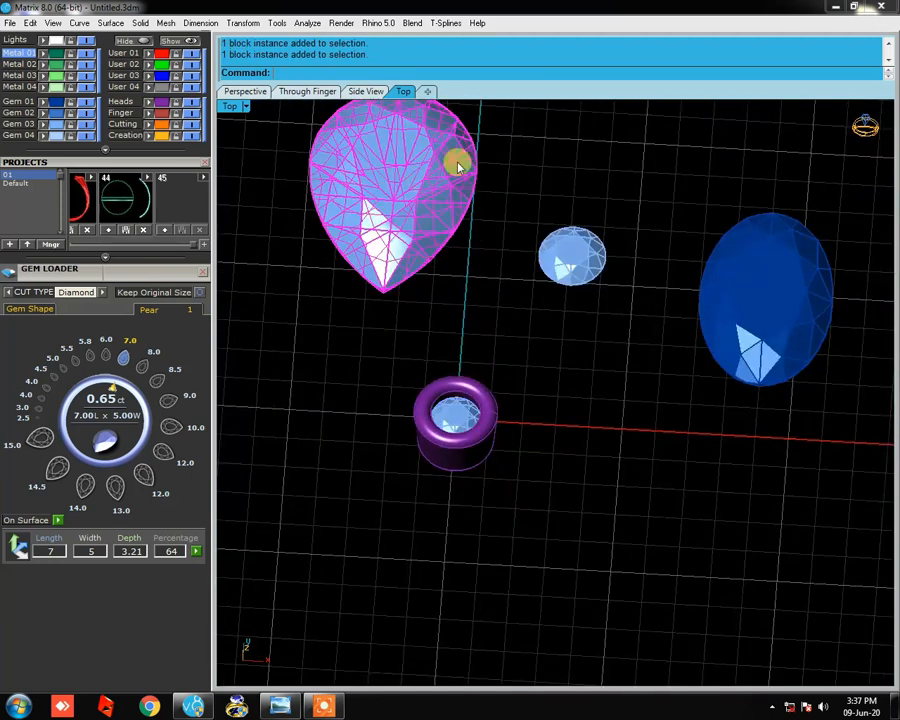
click(493, 323)
mouse_move(536, 322)
right_down()
mouse_move(542, 382)
mouse_move(492, 389)
mouse_move(532, 325)
mouse_move(541, 336)
right_up()
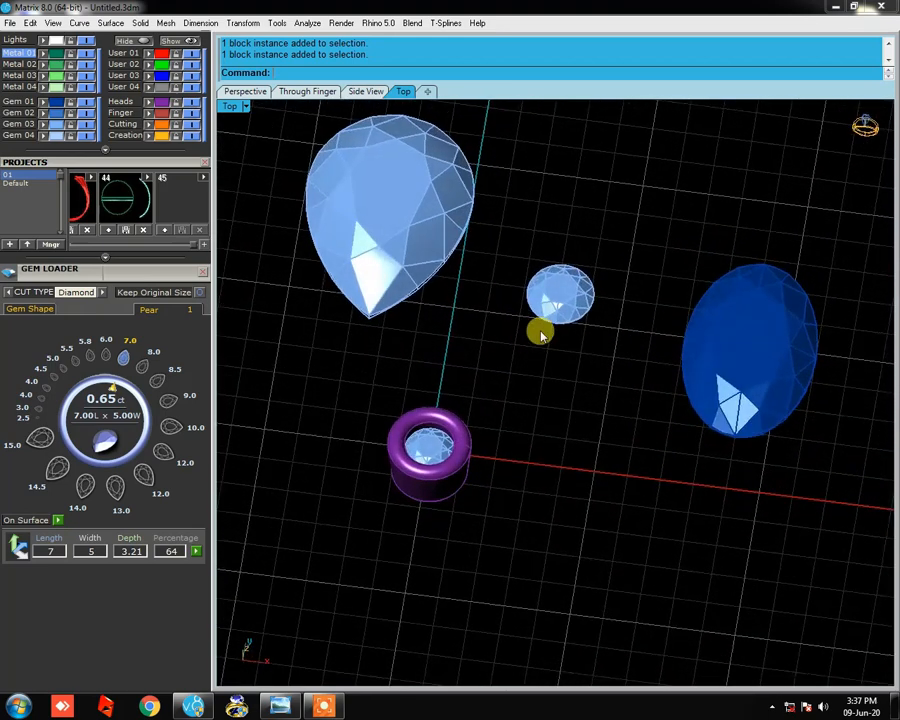
Step: Move the loose round gem and the oval gem closer to the pear gem in the top view
scroll(541, 336, down, 2)
click(560, 307)
key(F5)
drag(560, 308, 528, 310)
drag(700, 342, 629, 237)
click(645, 413)
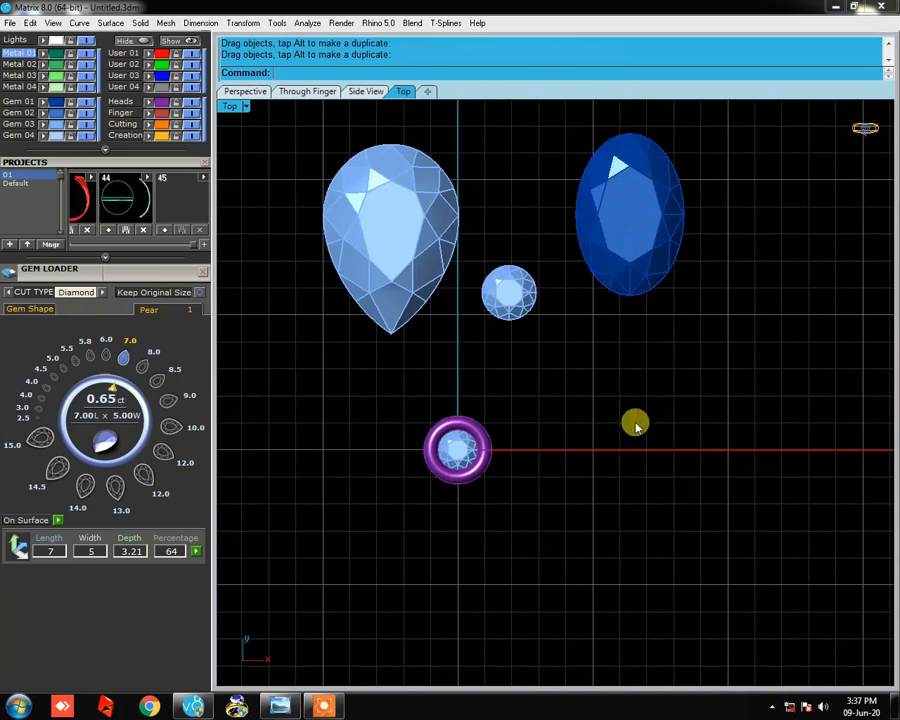
Step: Use Match Attributes to create bezels on the three loose gems from the bezel-set gem's style
right_drag(646, 413, 830, 133)
drag(830, 133, 504, 315)
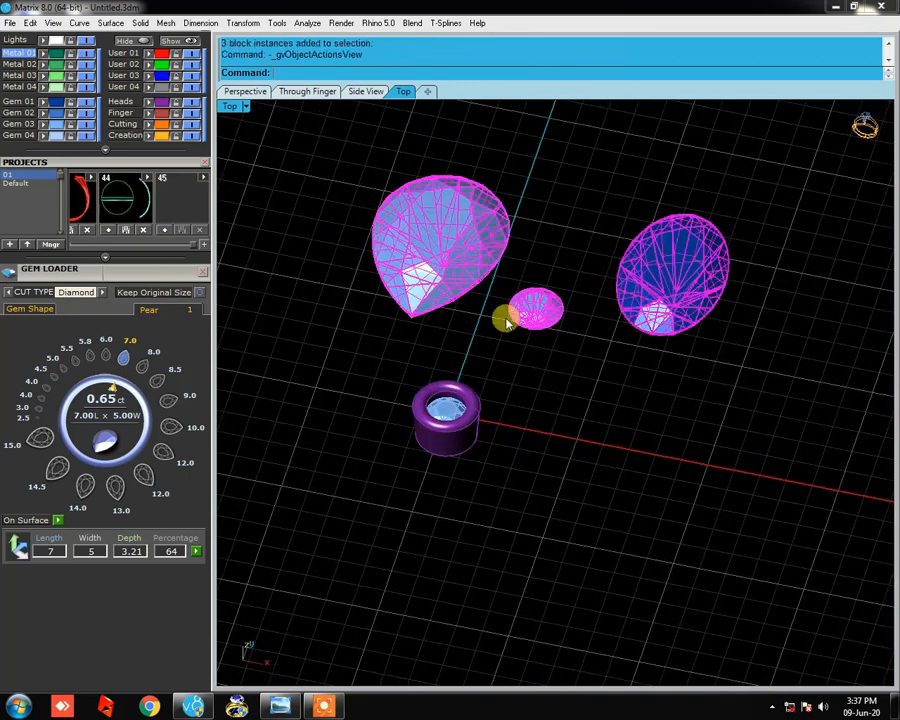
key(F6)
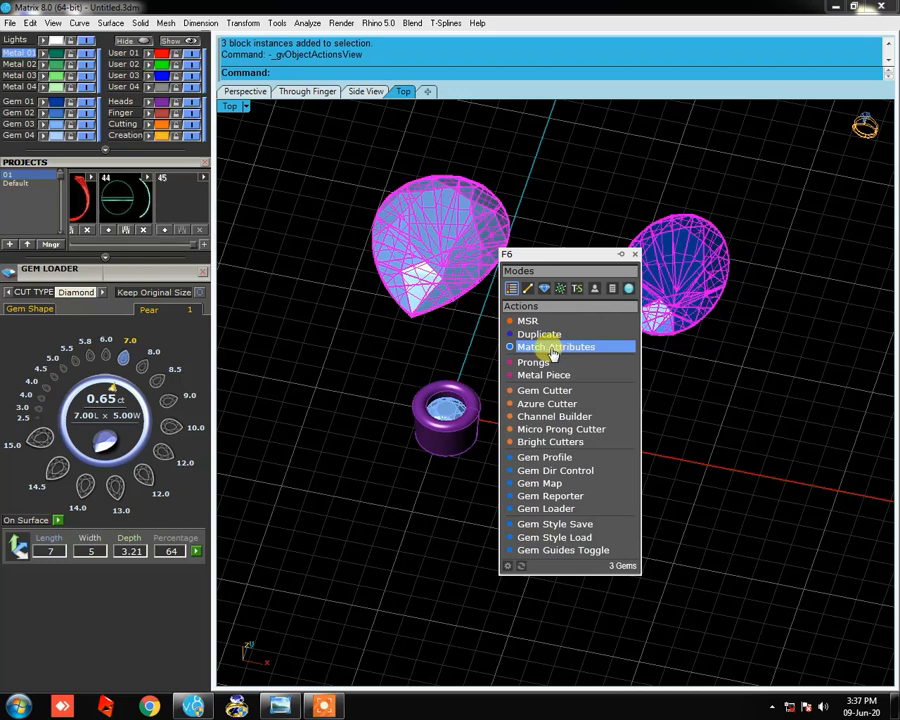
click(553, 347)
scroll(446, 430, up, 5)
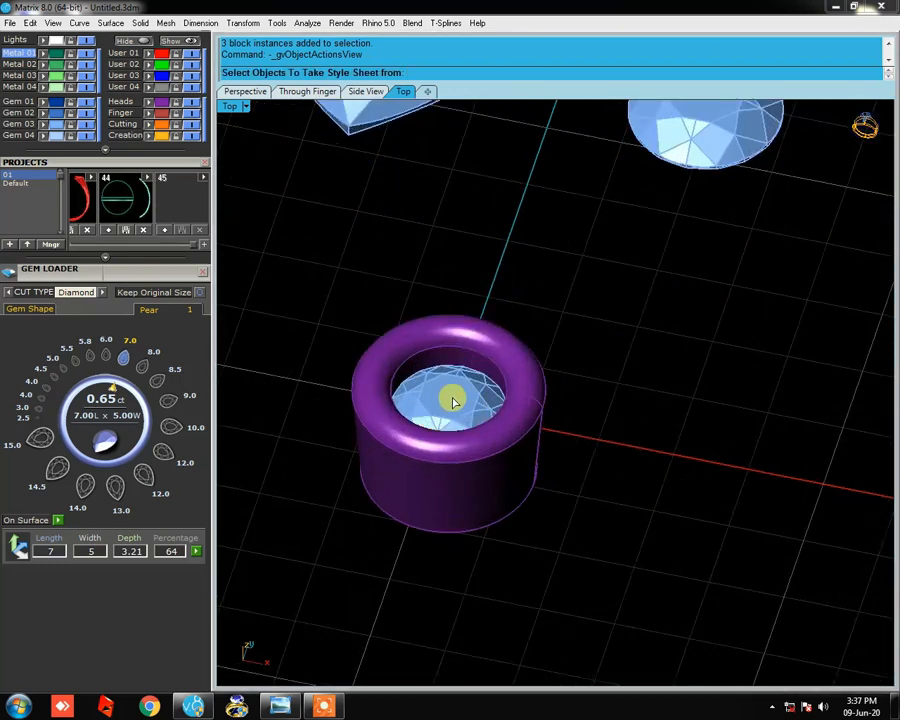
click(453, 401)
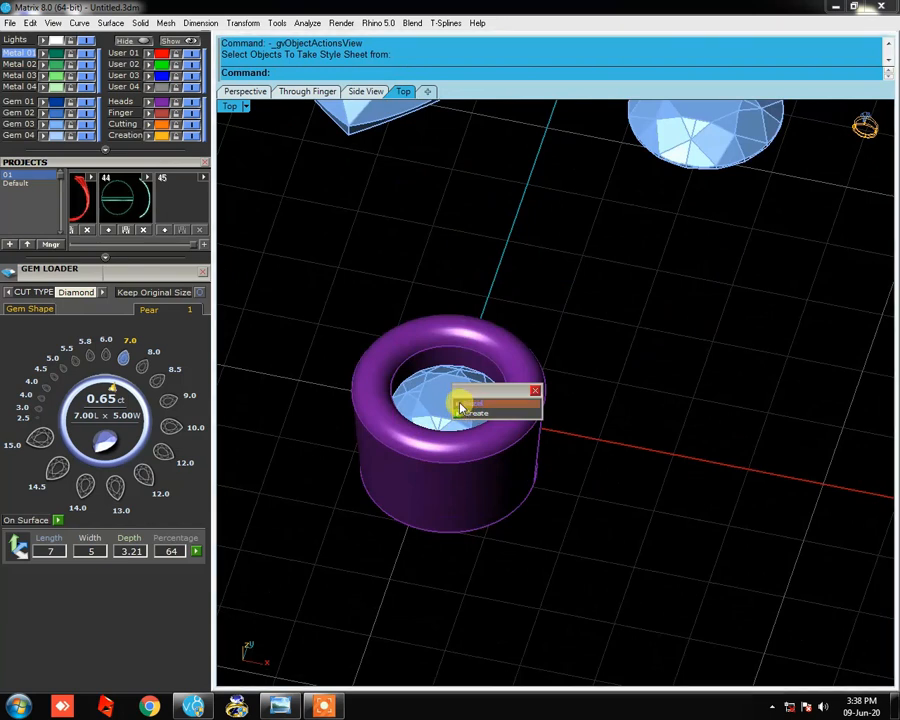
click(459, 414)
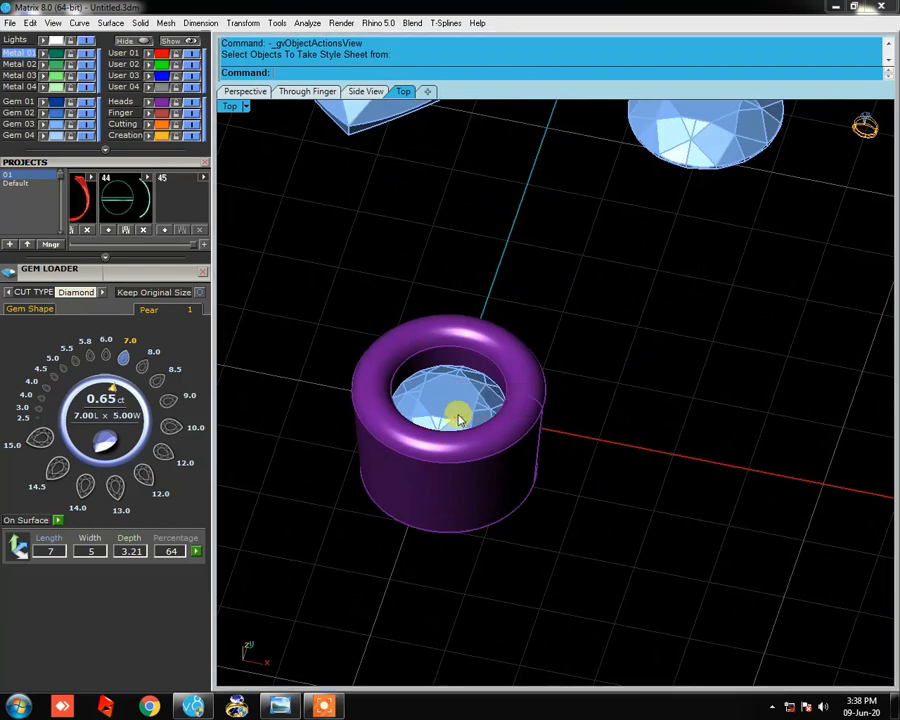
Step: Examine how the bezels on the pear, round and oval gems compare with the original bezel
scroll(456, 410, down, 5)
scroll(513, 263, up, 3)
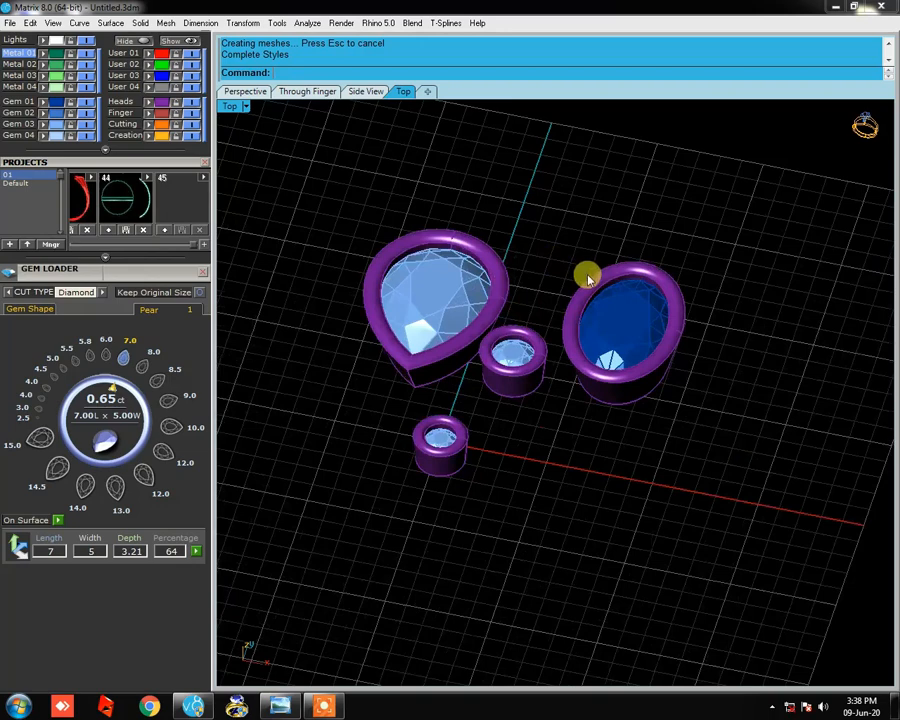
scroll(486, 364, up, 5)
scroll(446, 498, up, 5)
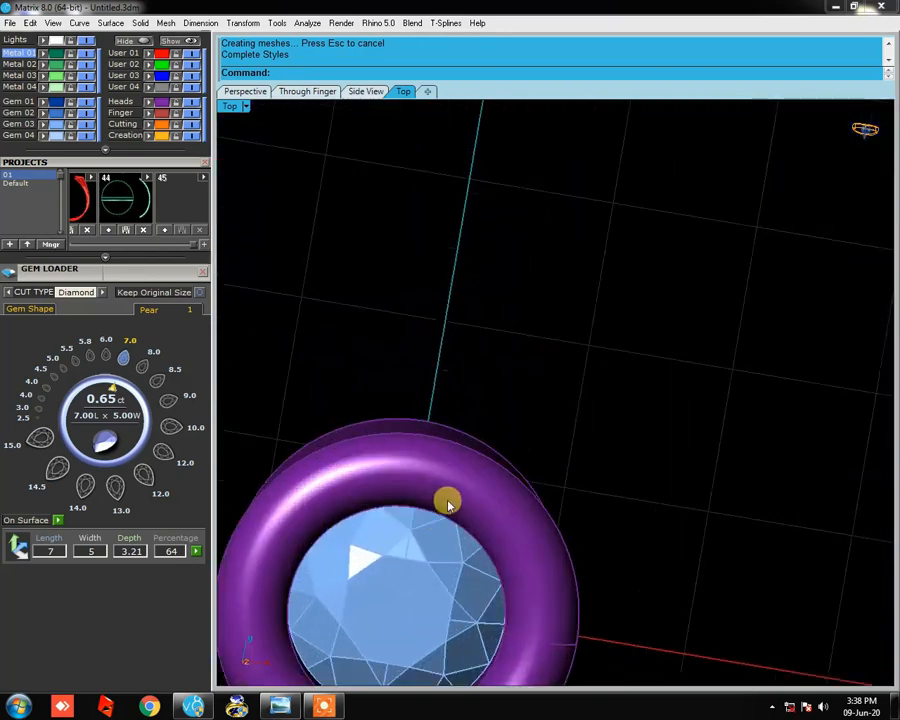
scroll(468, 176, down, 4)
scroll(486, 521, up, 2)
scroll(420, 600, up, 2)
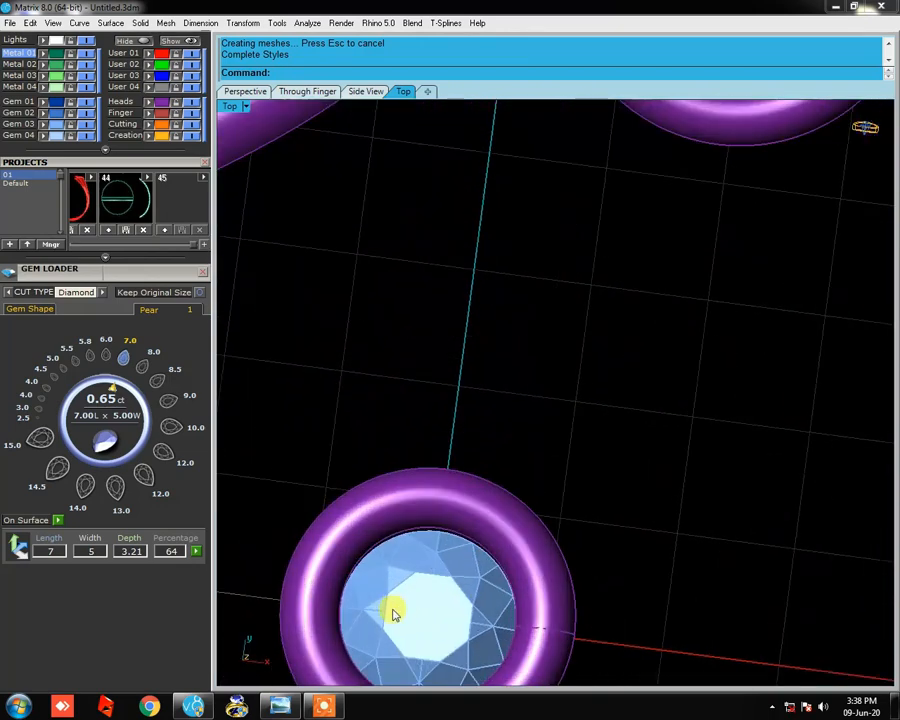
click(438, 597)
scroll(500, 520, down, 4)
scroll(488, 478, up, 3)
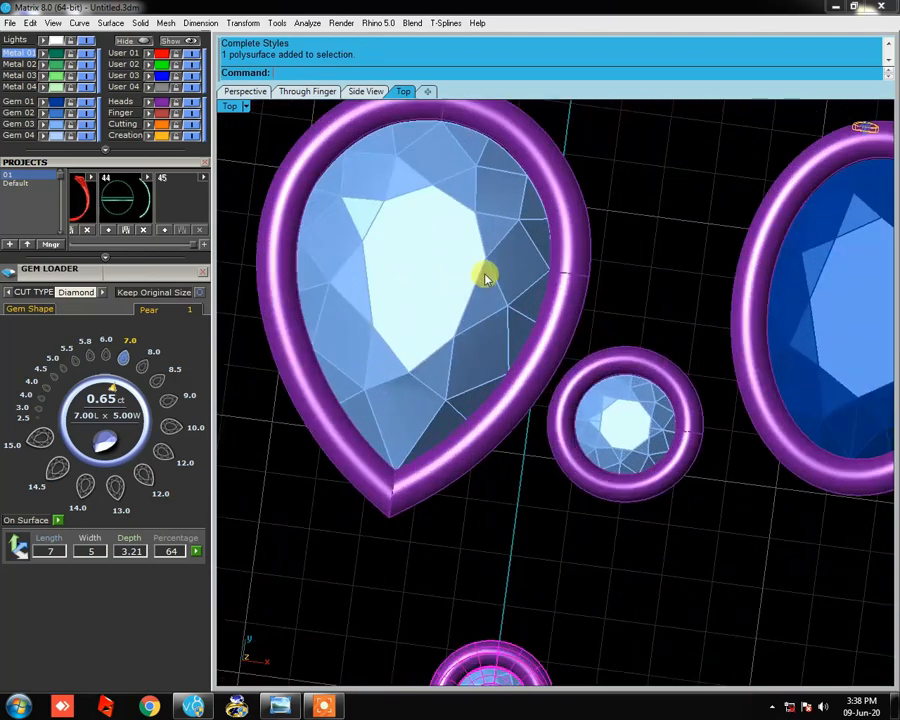
click(456, 290)
click(566, 260)
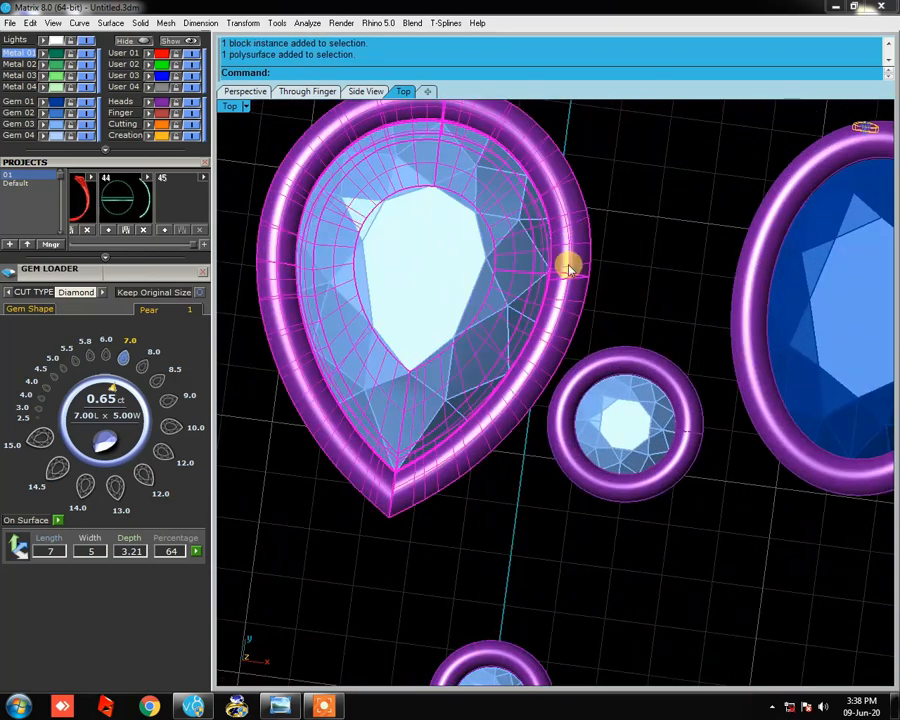
right_drag(580, 262, 553, 360)
Step: Undo the bezel creation and reapply the bezel-set gem's style to the three loose gems with Match Attributes
key(ctrl+z)
drag(795, 221, 490, 405)
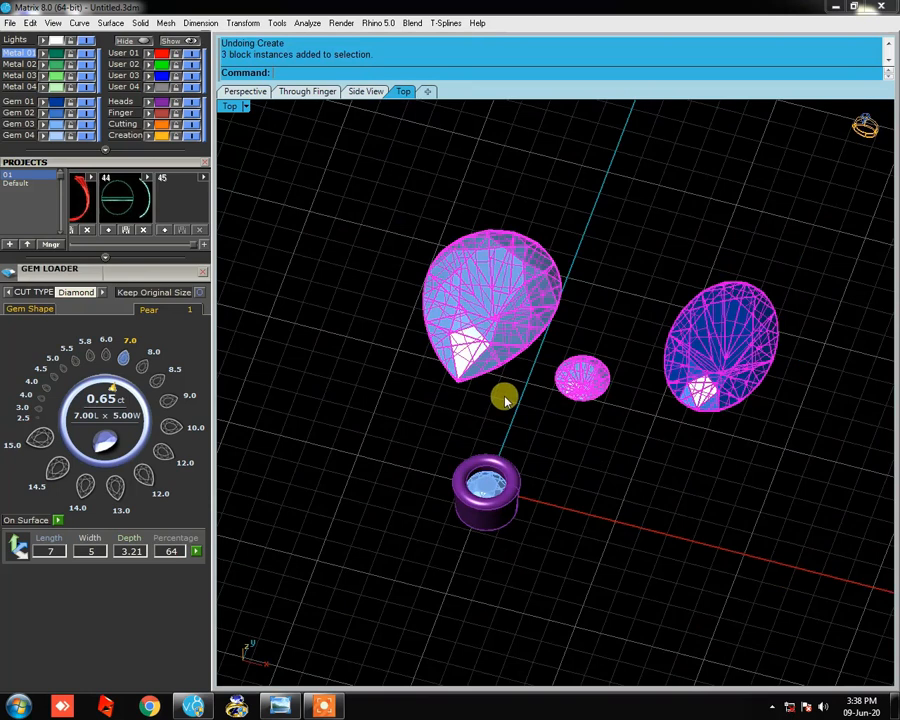
key(F6)
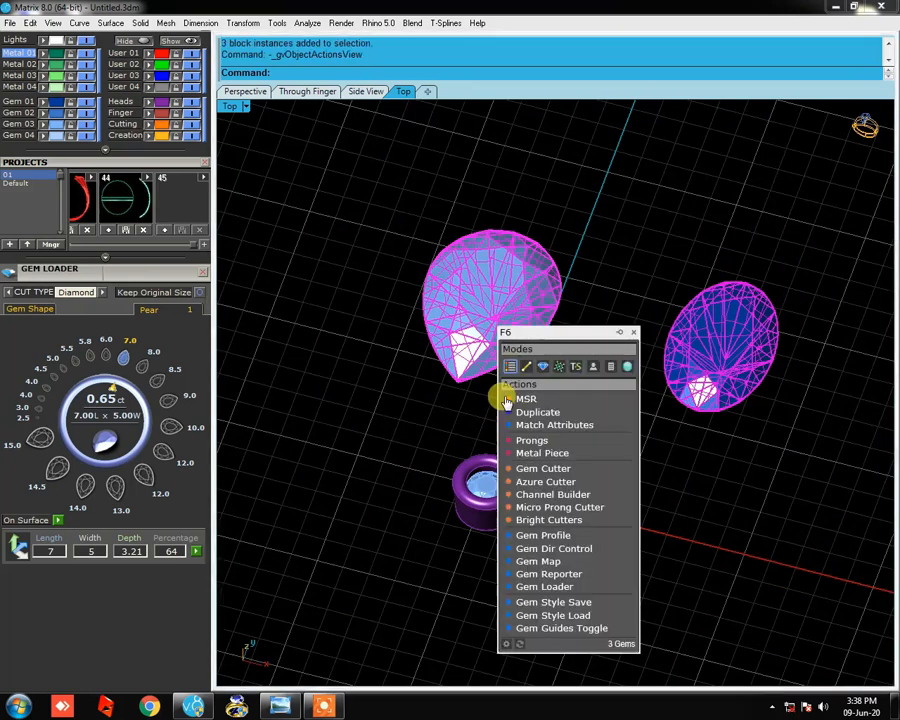
click(556, 425)
scroll(485, 485, up, 4)
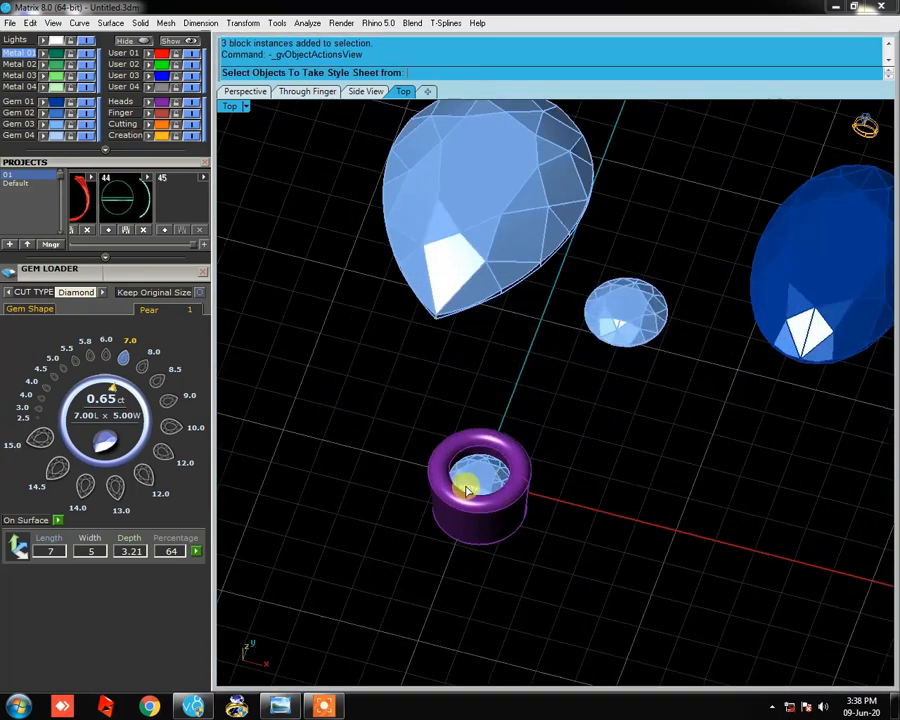
scroll(485, 472, up, 4)
click(500, 441)
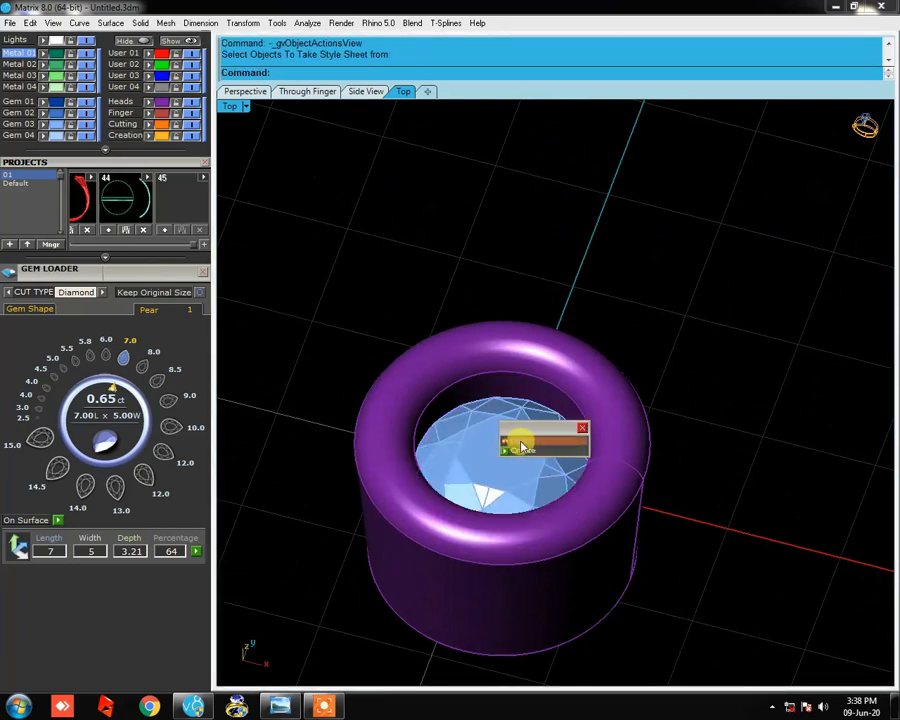
click(508, 451)
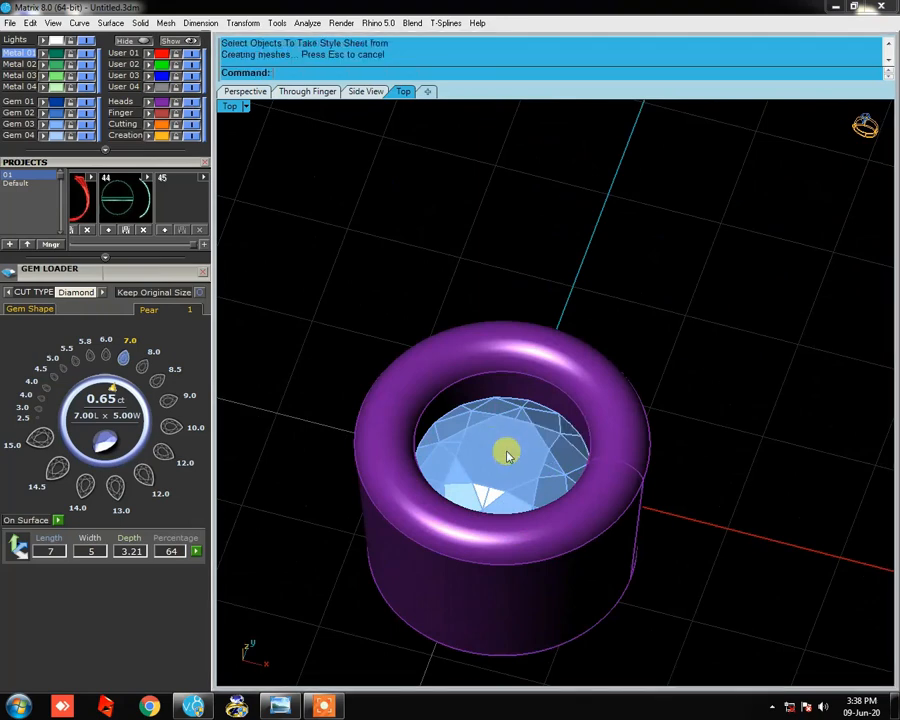
Step: Examine the rims and seats of the recreated bezels, especially around the pear gem
scroll(494, 440, down, 5)
right_drag(522, 248, 555, 316)
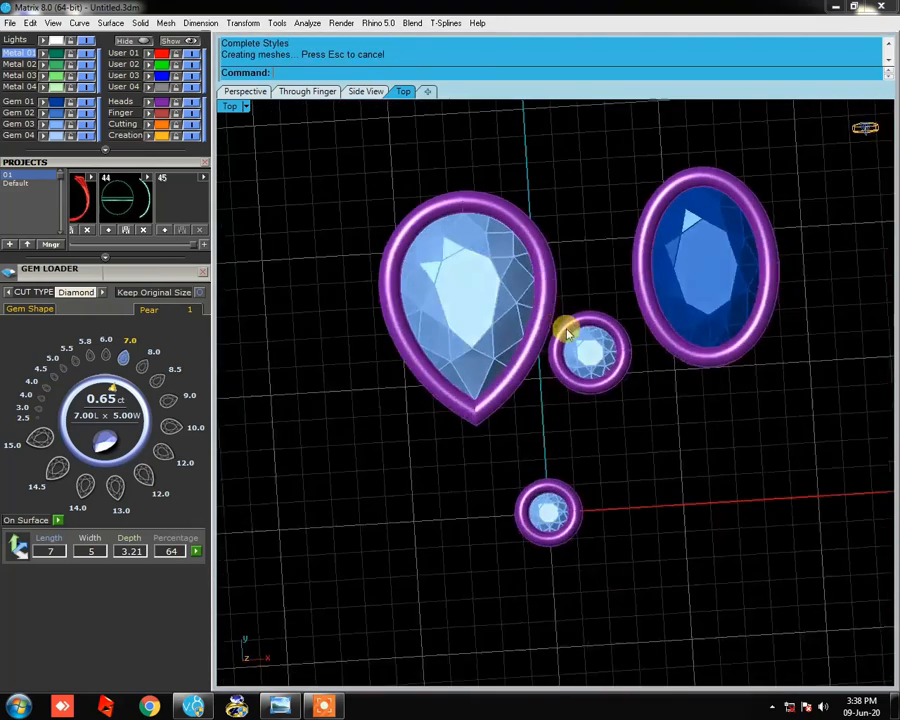
scroll(526, 258, up, 8)
click(533, 256)
click(641, 267)
scroll(452, 337, up, 6)
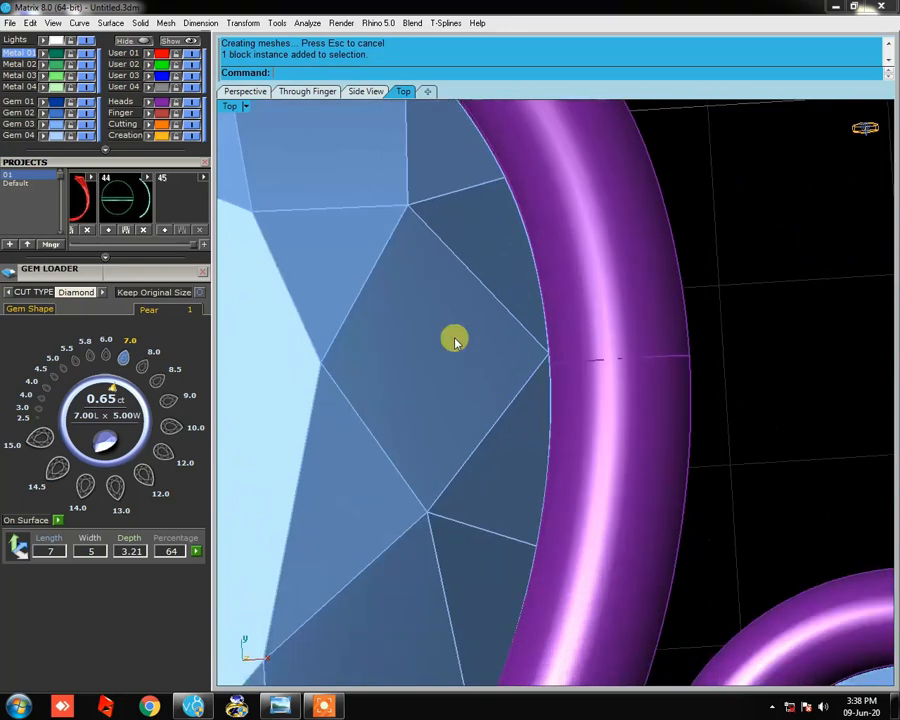
scroll(560, 320, down, 5)
right_drag(629, 354, 556, 237)
scroll(590, 300, up, 3)
right_drag(610, 348, 583, 263)
Step: Measure the rim thickness of the 2 mm round gem's bezel in the top view without placing the dimension
key(ctrl+F1)
scroll(506, 530, up, 6)
scroll(557, 427, down, 7)
scroll(617, 225, up, 6)
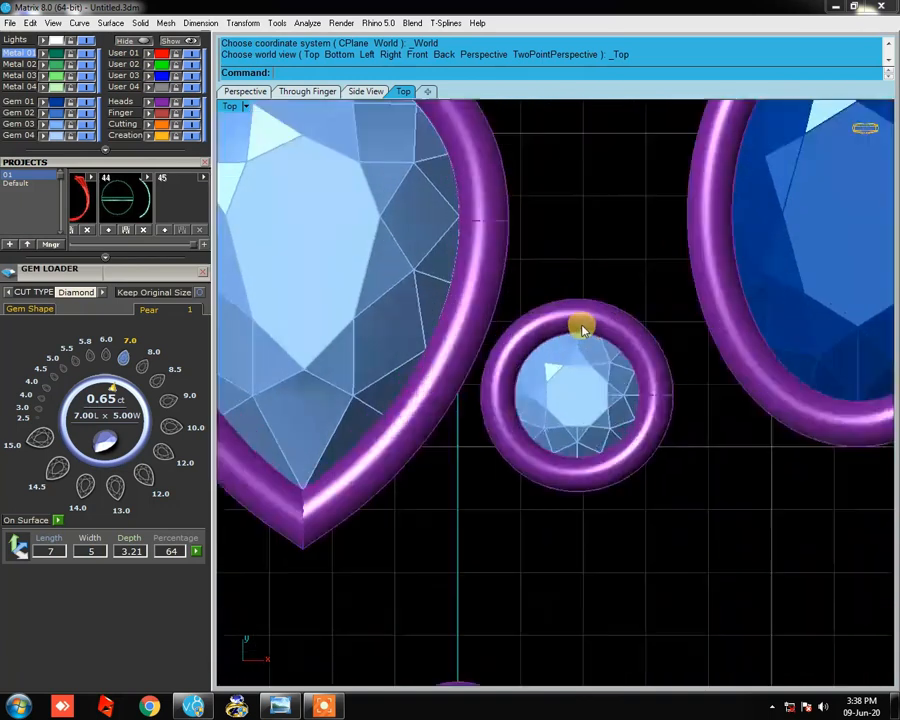
right_click(582, 358)
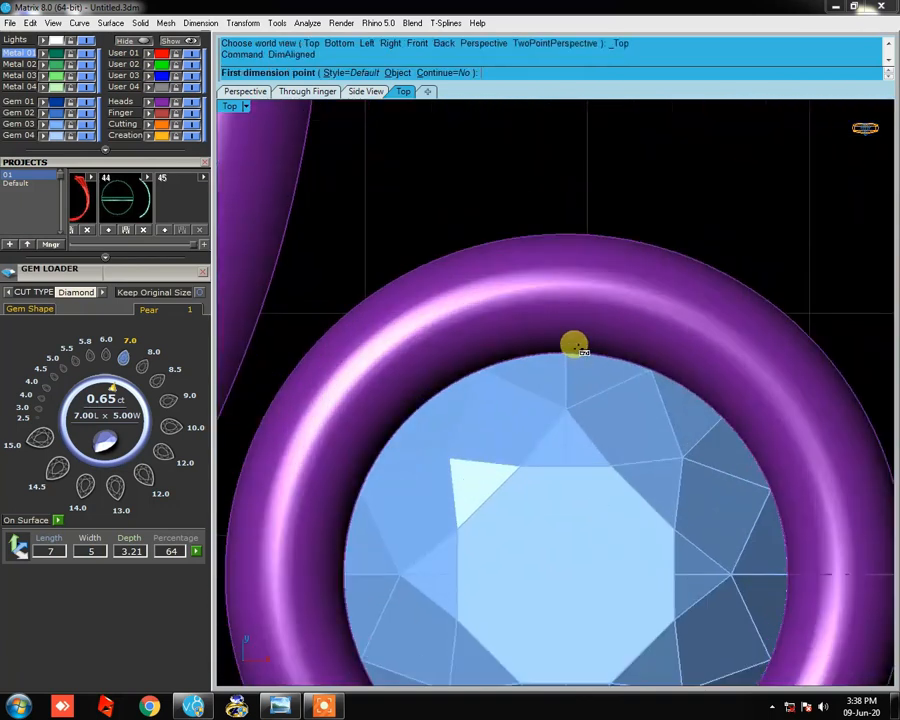
click(576, 347)
click(583, 228)
scroll(490, 256, down, 3)
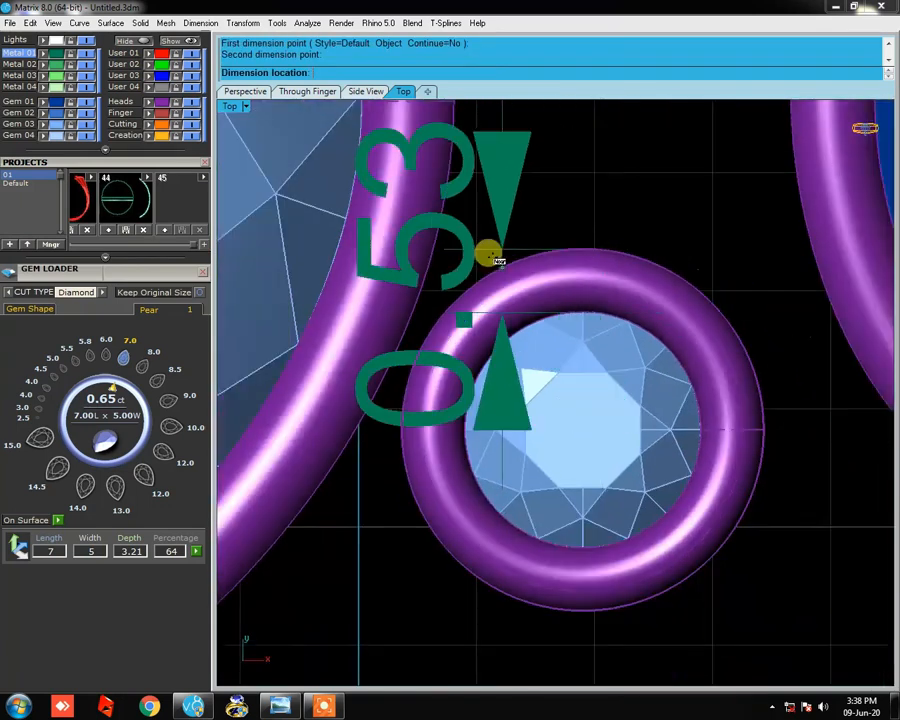
key(Escape)
Step: Select the 2 mm round gem's bezel and inspect its form in an angled view
scroll(615, 279, down, 3)
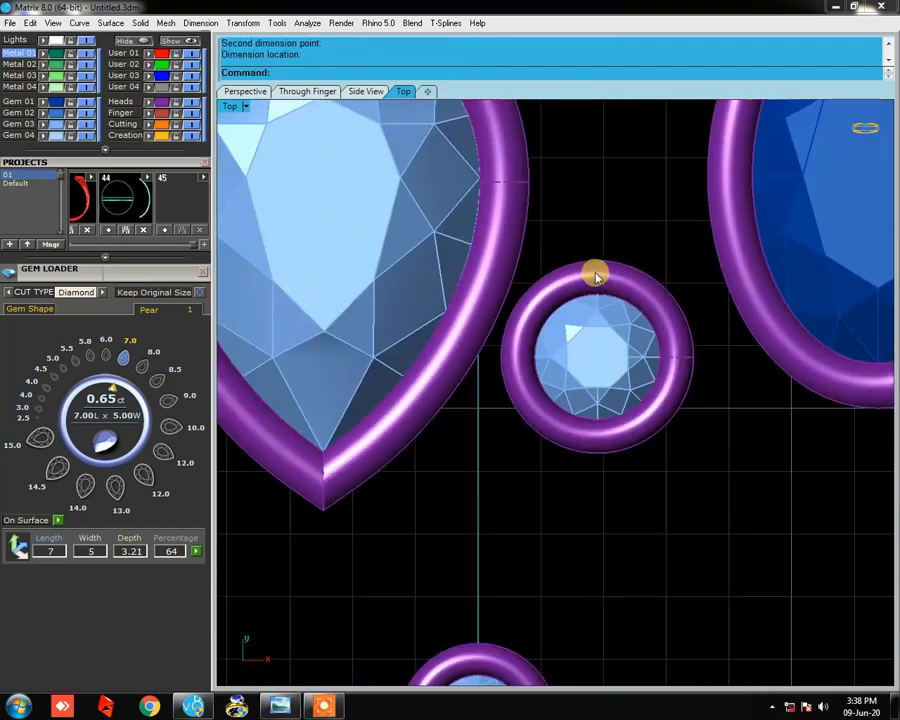
scroll(596, 275, down, 5)
ctrl+shift+right_drag(669, 388, 640, 308)
scroll(640, 310, up, 6)
click(638, 356)
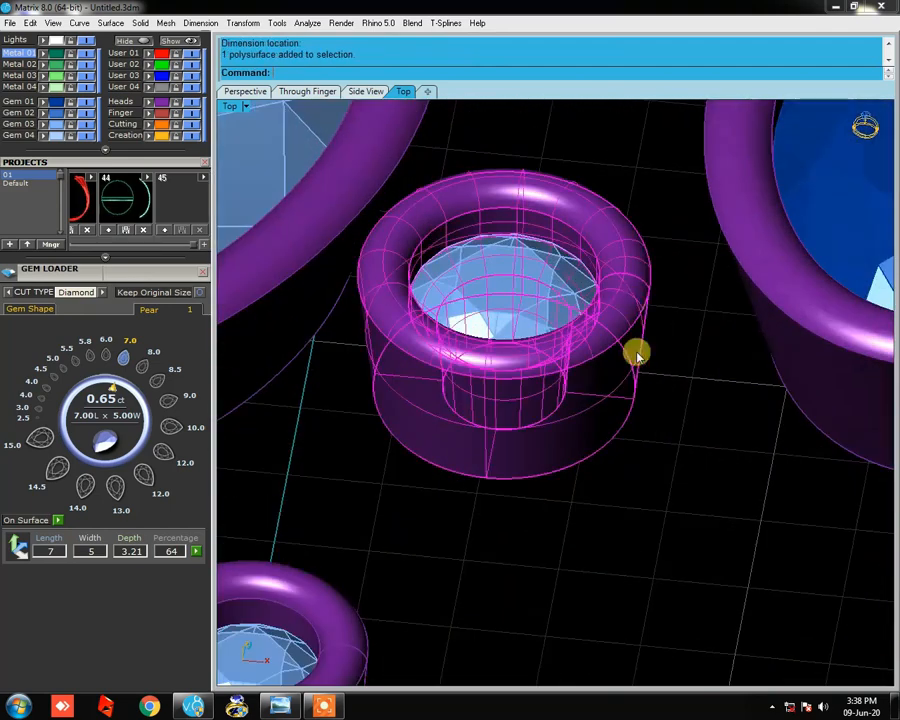
Step: Edit the 2 mm round gem's bezel in Bezel Builder to a top thickness of 0.55 mm
scroll(637, 356, down, 2)
scroll(630, 305, up, 3)
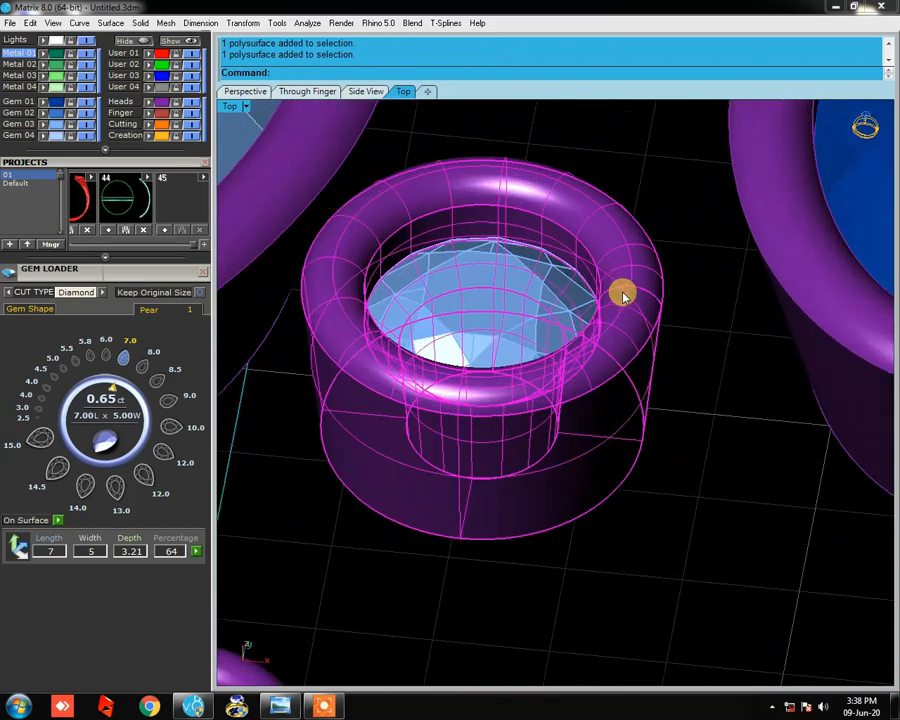
click(655, 296)
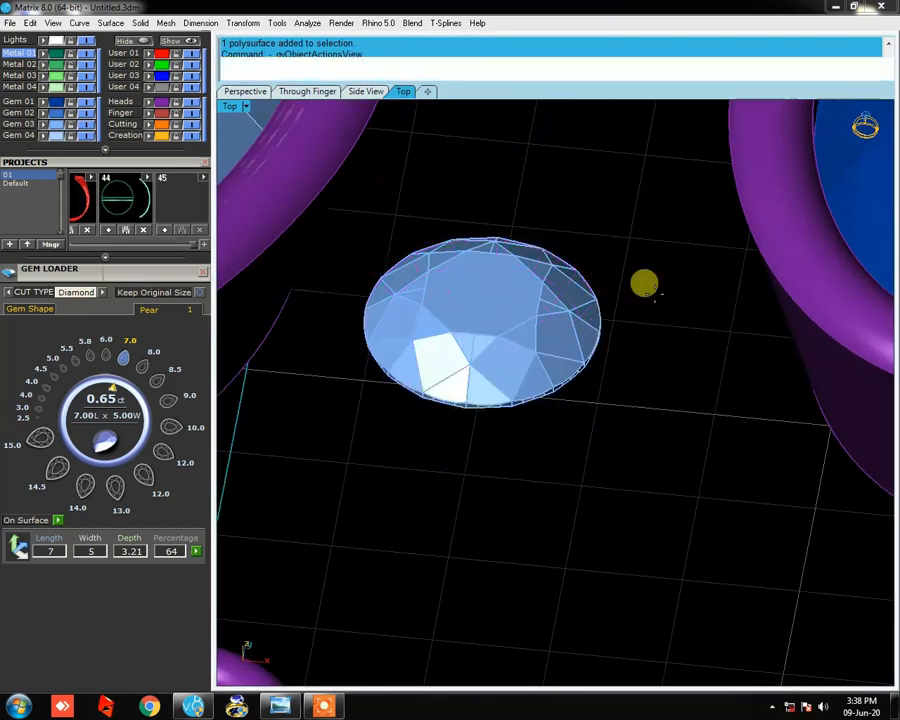
scroll(643, 290, up, 2)
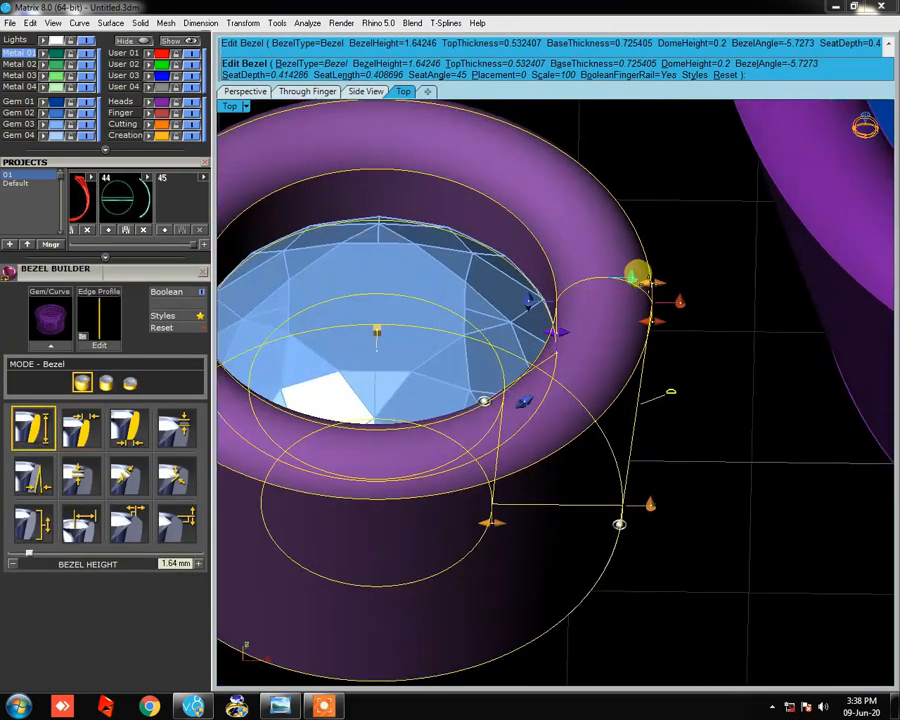
drag(640, 273, 643, 271)
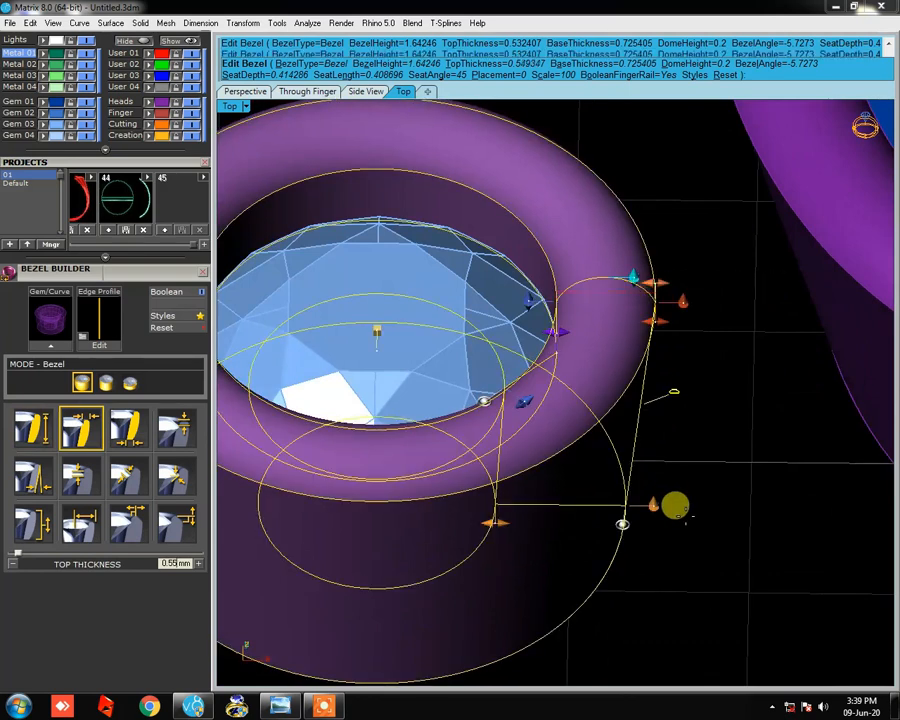
scroll(633, 388, down, 2)
scroll(633, 388, down, 8)
right_click(633, 388)
Step: Examine the edited round bezel beside the 1.5 mm gem's bezel and the oval and pear bezels from several angles
scroll(611, 377, down, 5)
right_drag(588, 388, 588, 439)
scroll(607, 397, up, 6)
scroll(540, 350, down, 2)
right_drag(539, 350, 447, 403)
scroll(440, 398, up, 5)
click(386, 344)
click(437, 391)
click(527, 440)
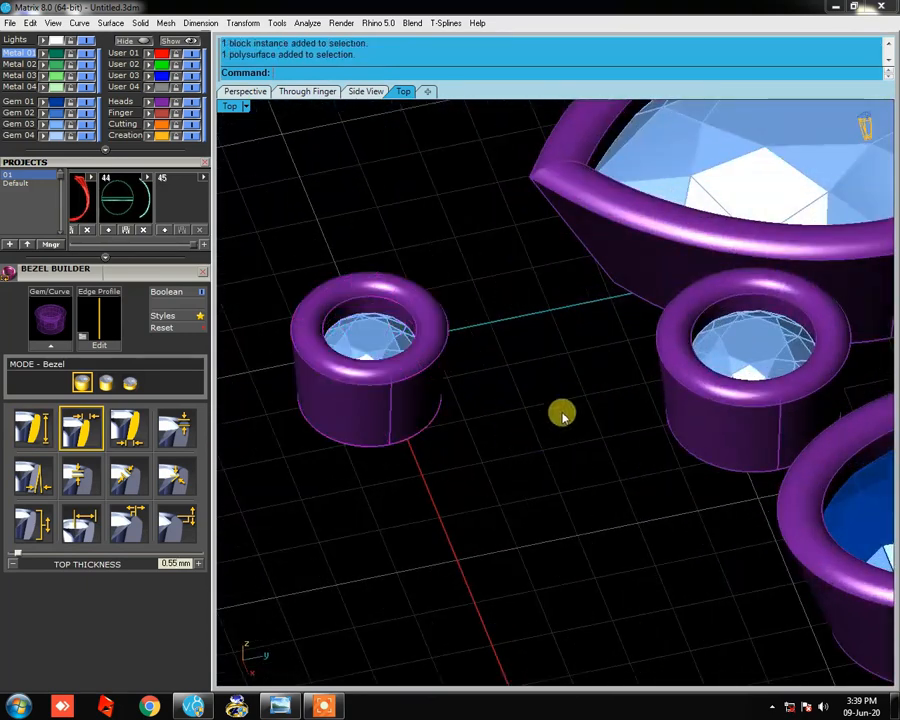
scroll(560, 400, down, 7)
right_drag(567, 268, 735, 240)
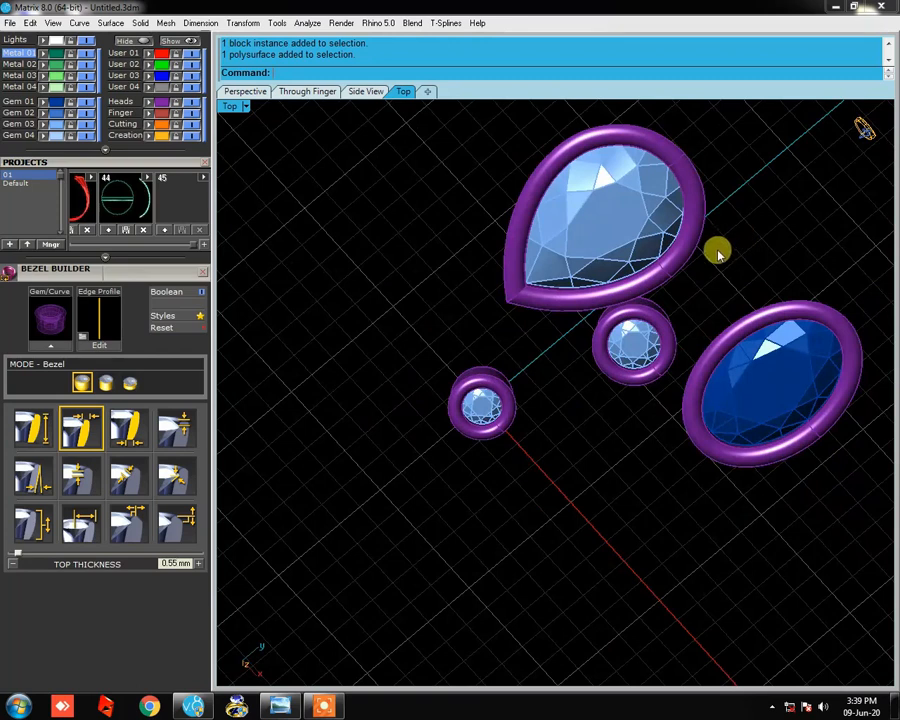
right_drag(574, 345, 538, 276)
Step: Return to a straight top view and set the Gem Loader to the round diamond shape
key(ctrl+F1)
drag(157, 268, 144, 510)
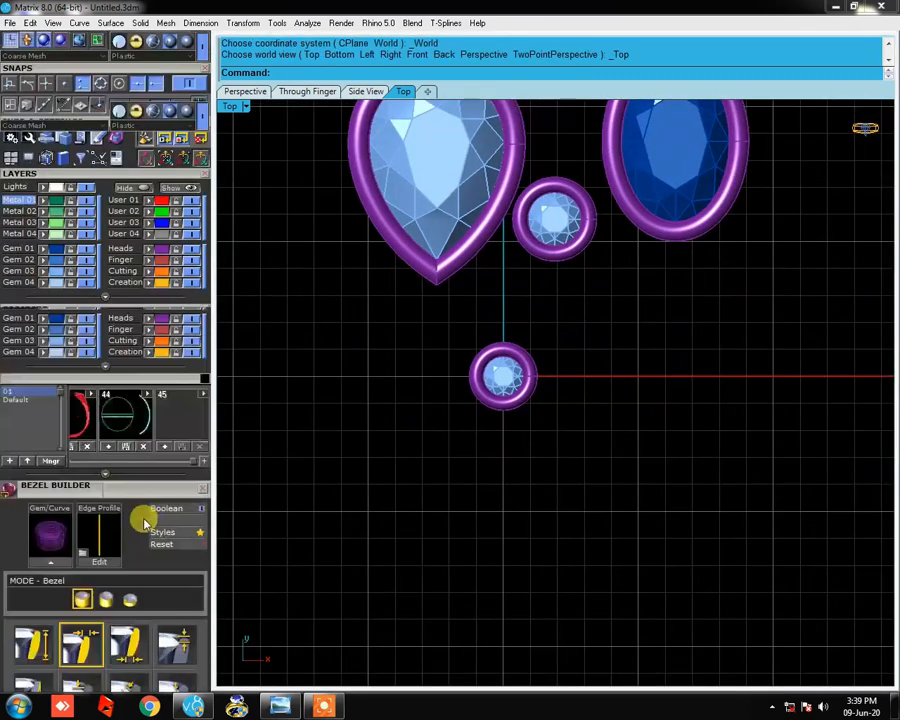
click(76, 46)
click(17, 65)
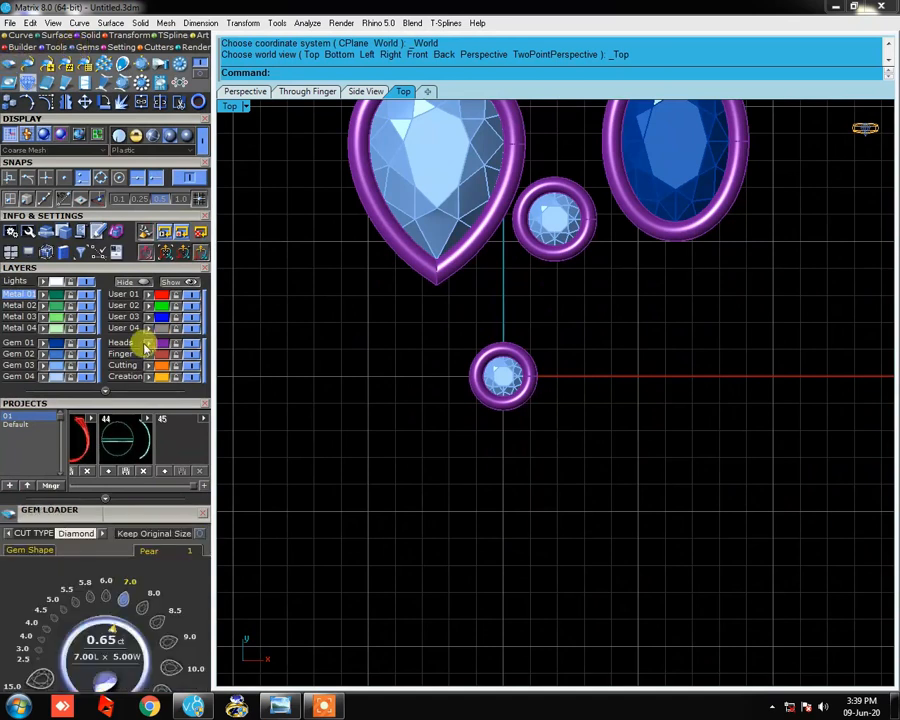
drag(168, 505, 187, 287)
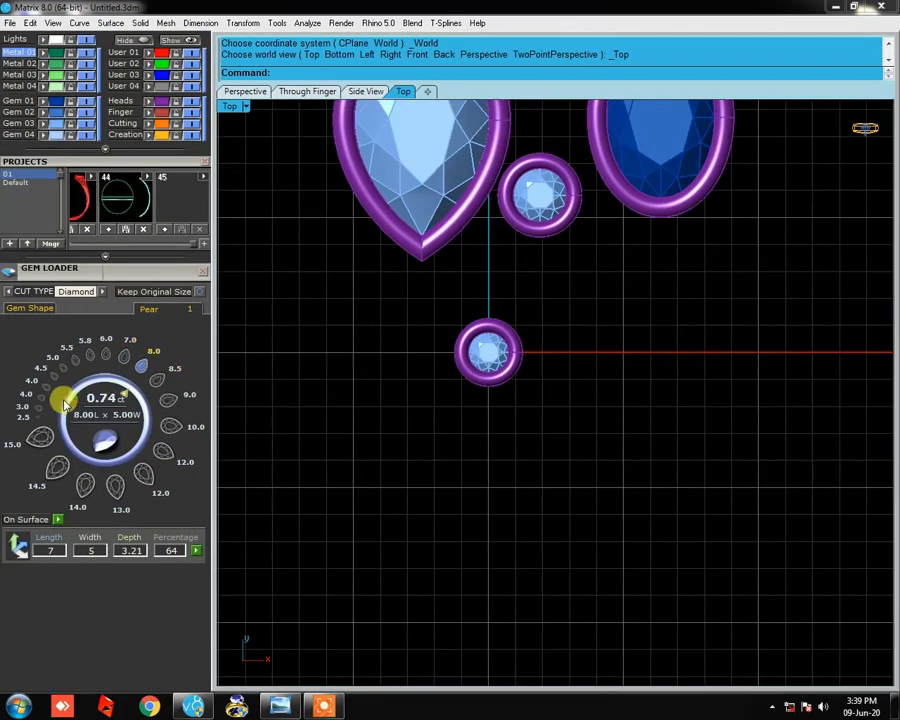
click(38, 308)
click(33, 357)
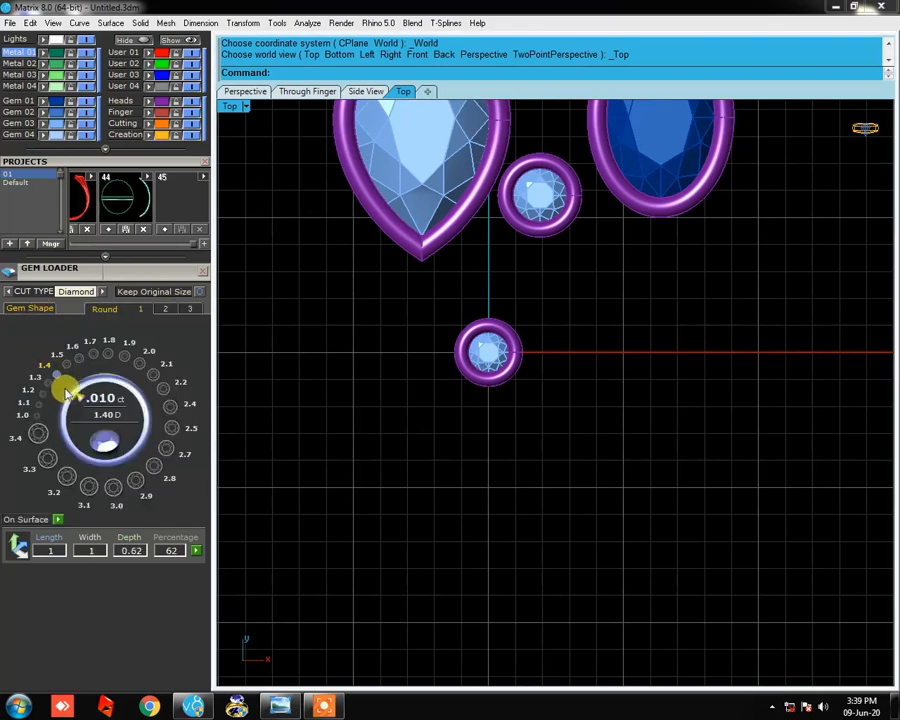
Step: Load 1.6 mm and 1.7 mm round diamonds and place them in a row beside the 1.5 mm bezel-set gem
click(78, 364)
drag(502, 353, 576, 346)
click(584, 437)
click(139, 363)
drag(484, 348, 622, 345)
click(590, 440)
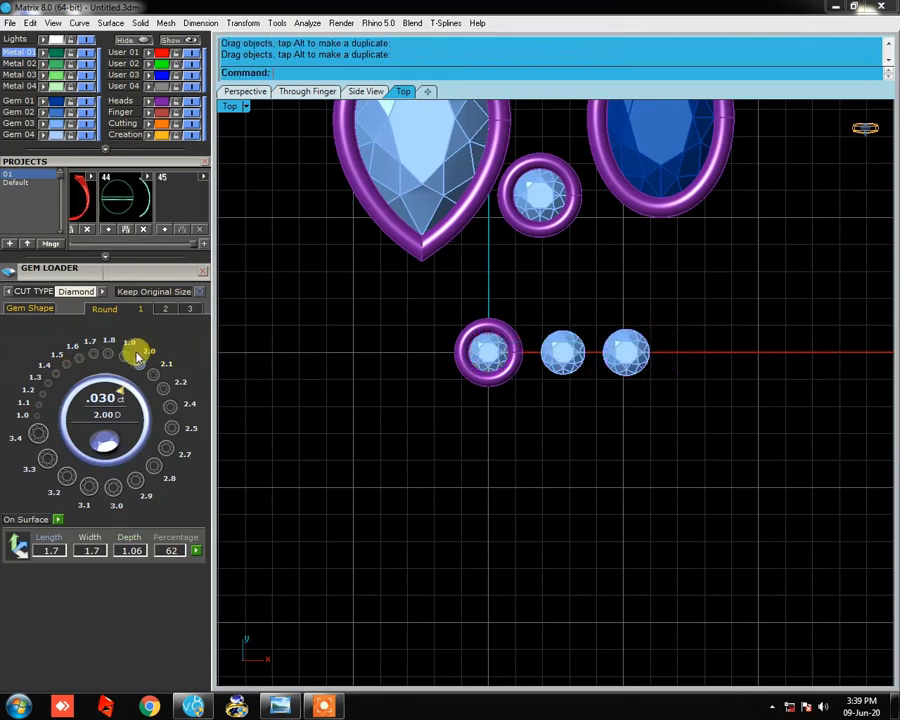
Step: Load 1.8 mm and 1.9 mm round diamonds and add them to the end of the row
click(153, 374)
drag(495, 360, 695, 342)
click(621, 471)
click(125, 357)
click(139, 363)
drag(510, 358, 790, 372)
click(254, 420)
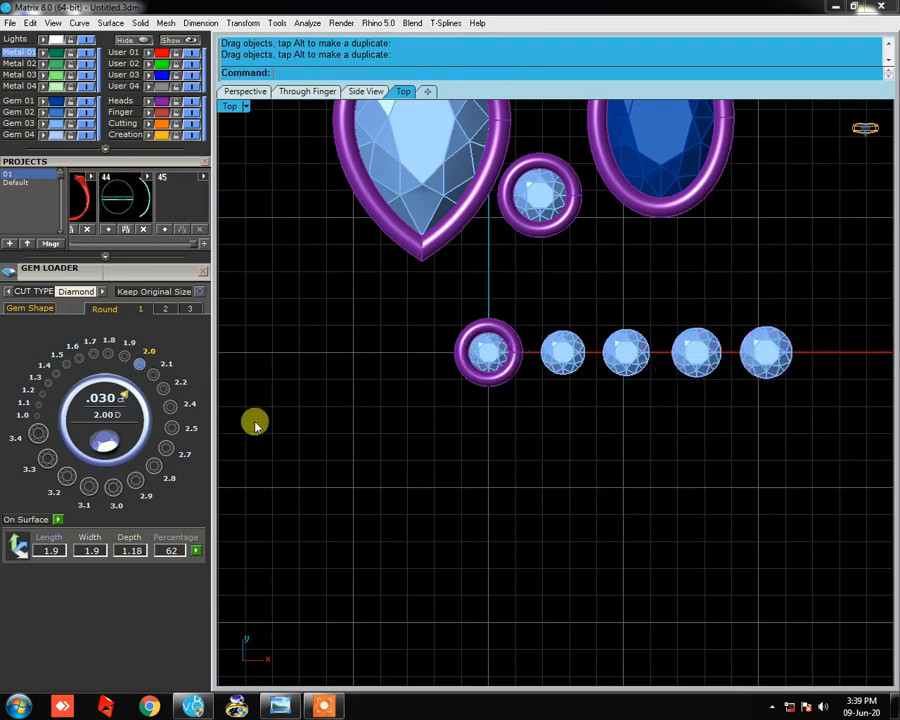
Step: Load 2 mm and 2.2 mm round diamonds and complete the row of loose gems along the X axis
click(153, 374)
right_drag(458, 353, 316, 366)
drag(348, 369, 727, 369)
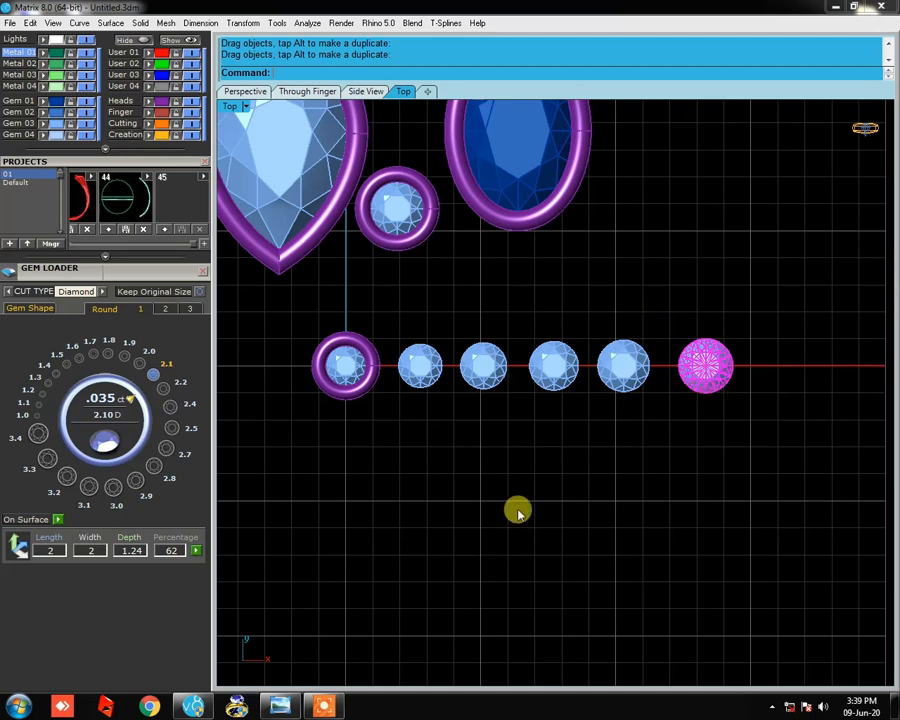
click(164, 386)
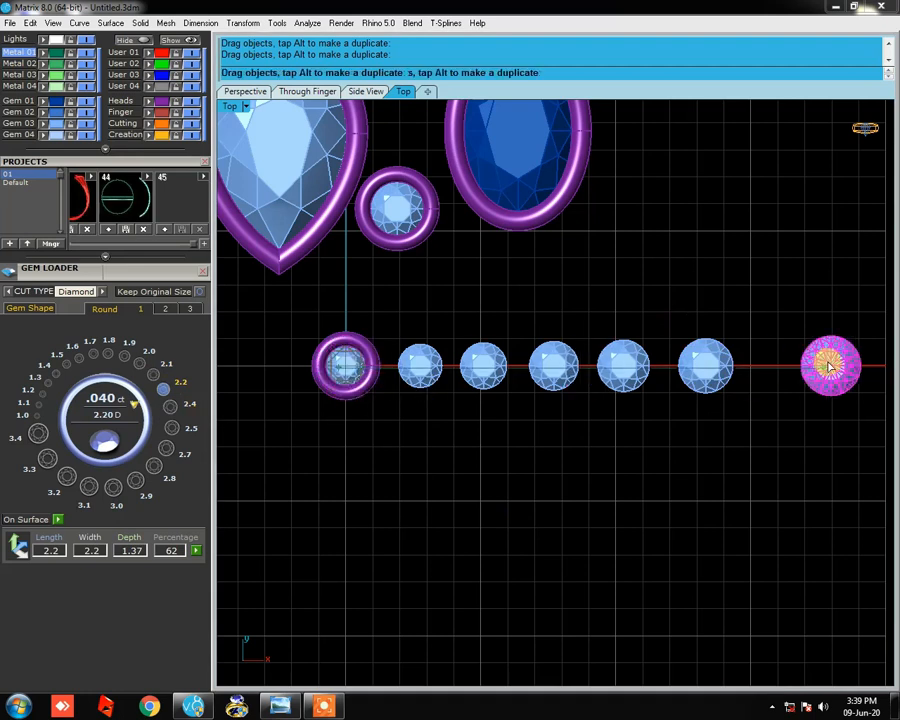
click(784, 364)
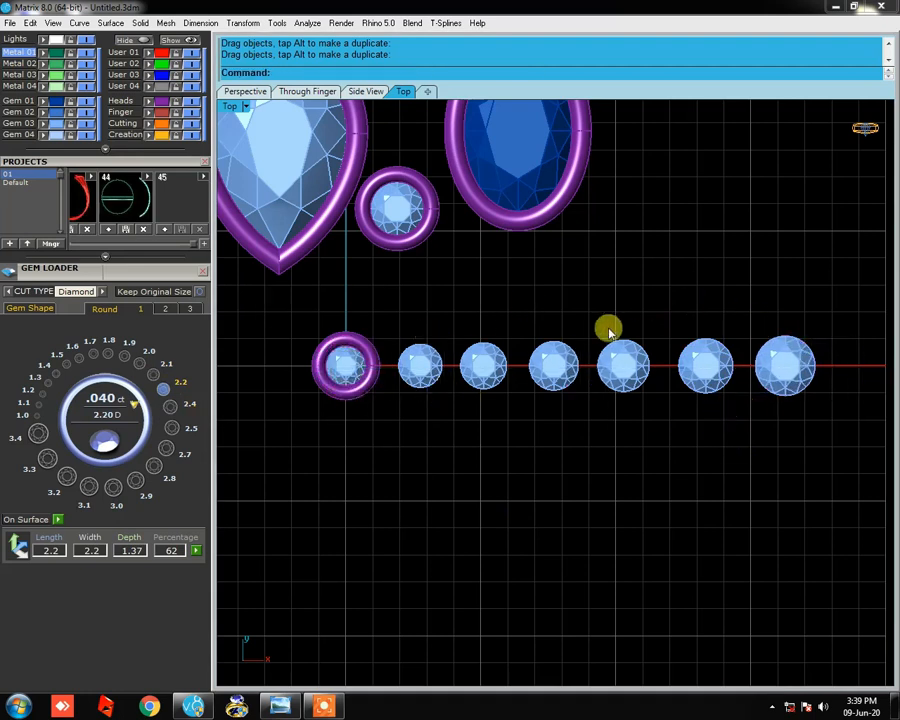
Step: Copy the 1.5 mm gem's bezel style to the six loose round diamonds with Match Attributes and create their bezels
drag(845, 327, 420, 475)
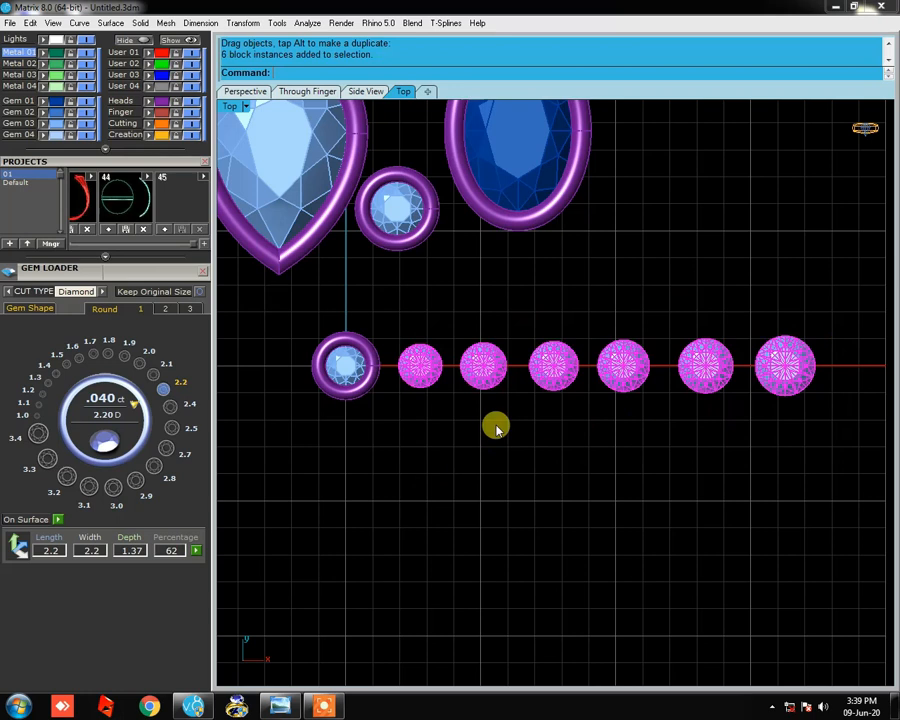
key(F6)
click(526, 379)
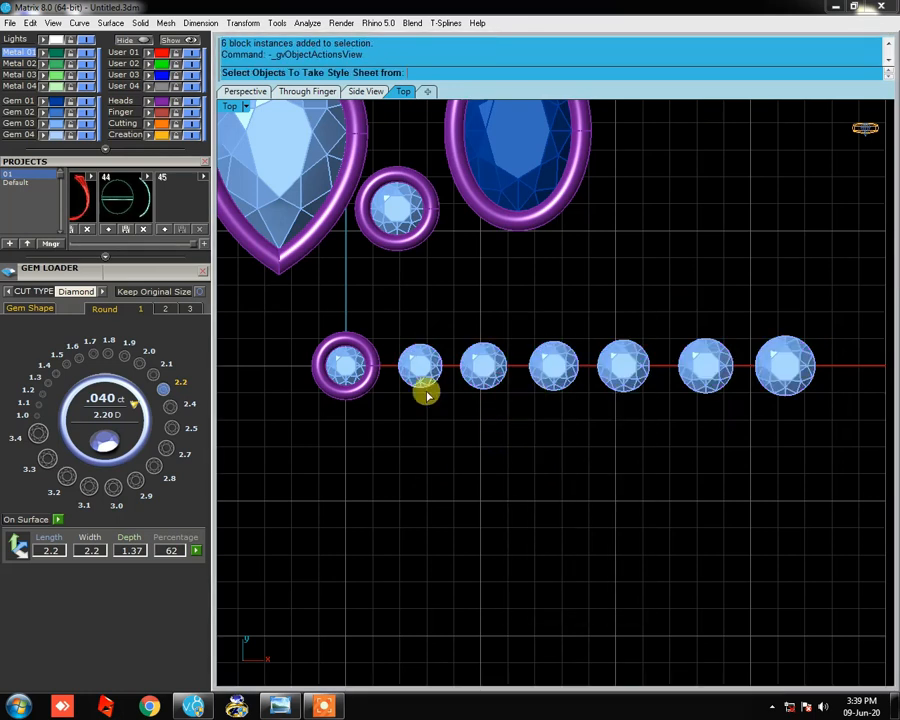
scroll(360, 375, up, 4)
scroll(362, 377, up, 2)
click(340, 364)
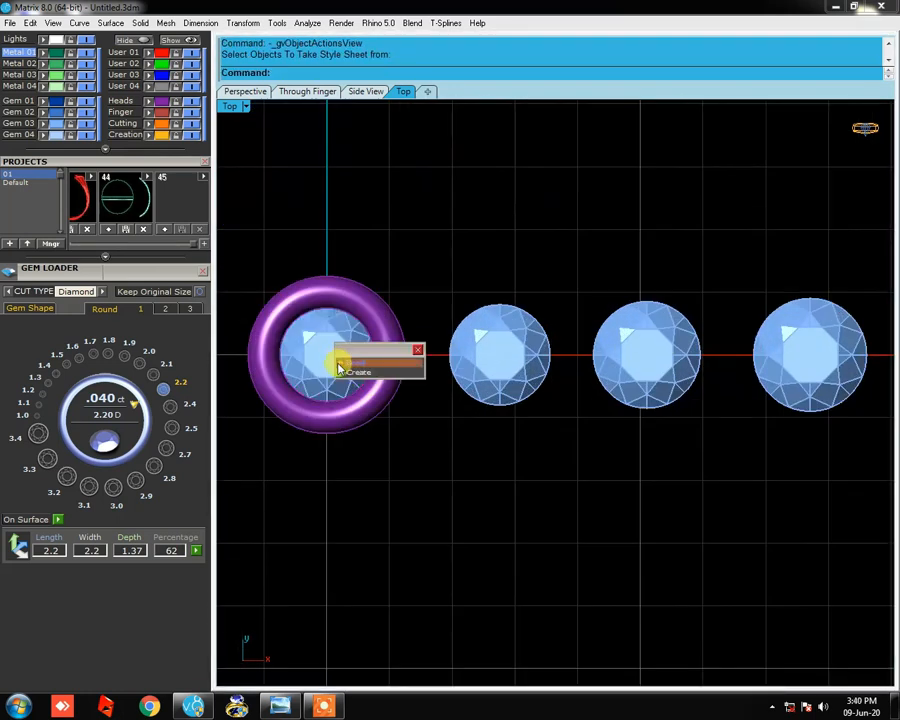
click(341, 368)
Step: Space out the larger bezel-set round gems along the row so their bezels no longer overlap
scroll(392, 328, down, 2)
scroll(402, 332, down, 2)
right_drag(611, 348, 462, 348)
scroll(671, 316, up, 2)
drag(699, 261, 737, 361)
drag(563, 256, 594, 340)
drag(460, 249, 469, 337)
drag(370, 264, 426, 247)
Step: Move the 1.7 mm gem together with its bezel slightly below the row, undoing the first misplaced move
right_drag(485, 325, 571, 327)
drag(464, 340, 394, 379)
drag(390, 374, 428, 428)
key(ctrl+z)
click(399, 373)
drag(399, 373, 458, 420)
scroll(613, 443, down, 3)
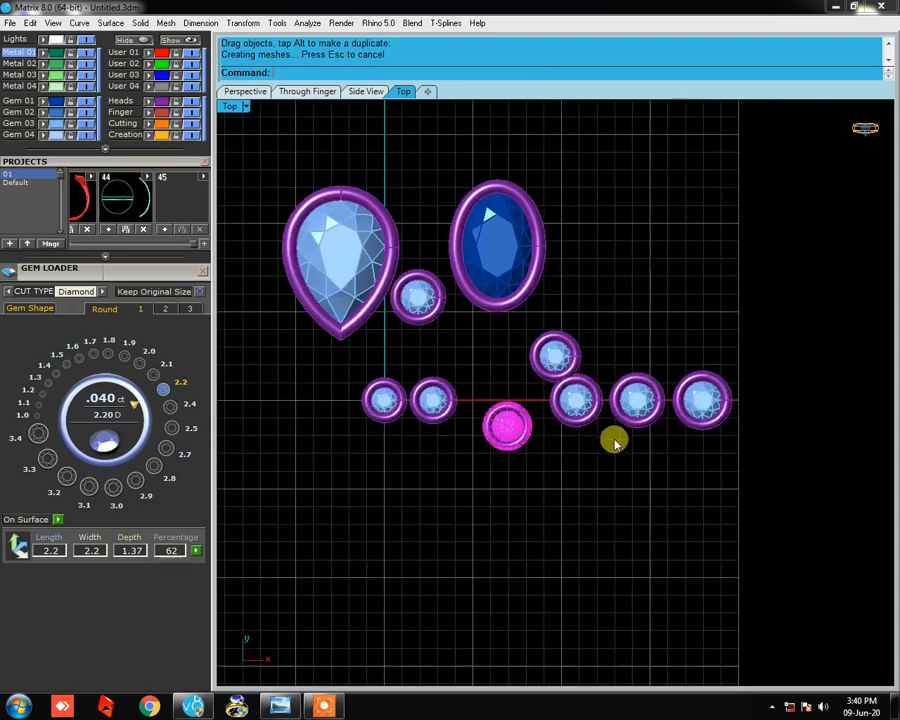
click(614, 442)
Step: Shift the 1.8 mm gem and its bezel clear of the neighbouring 1.9 mm setting, above the row
scroll(561, 341, up, 8)
drag(598, 306, 538, 298)
click(616, 371)
scroll(617, 372, down, 2)
ctrl+shift+right_drag(620, 423, 575, 458)
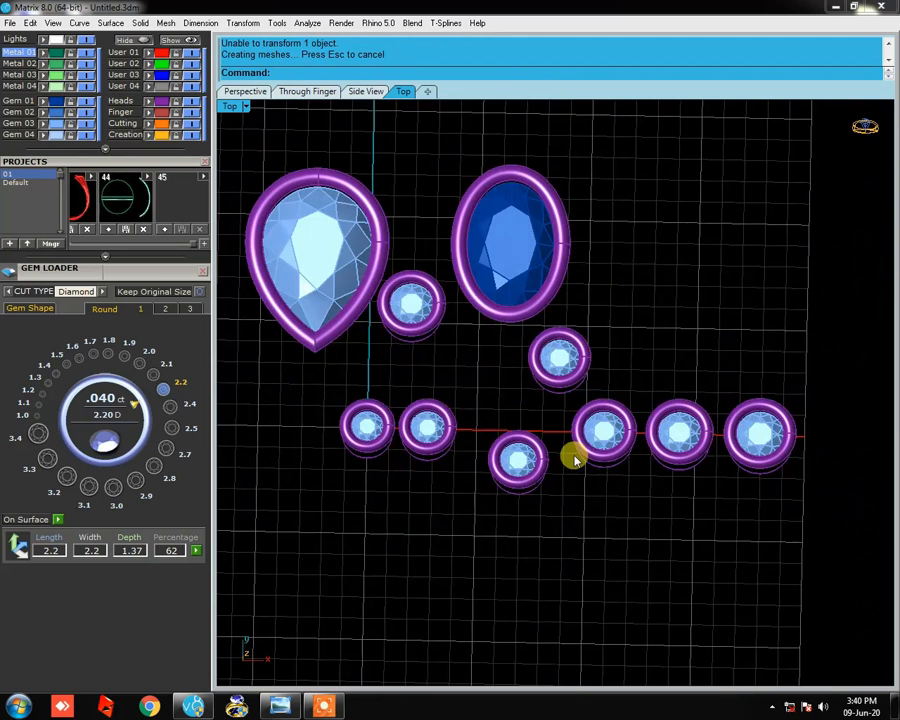